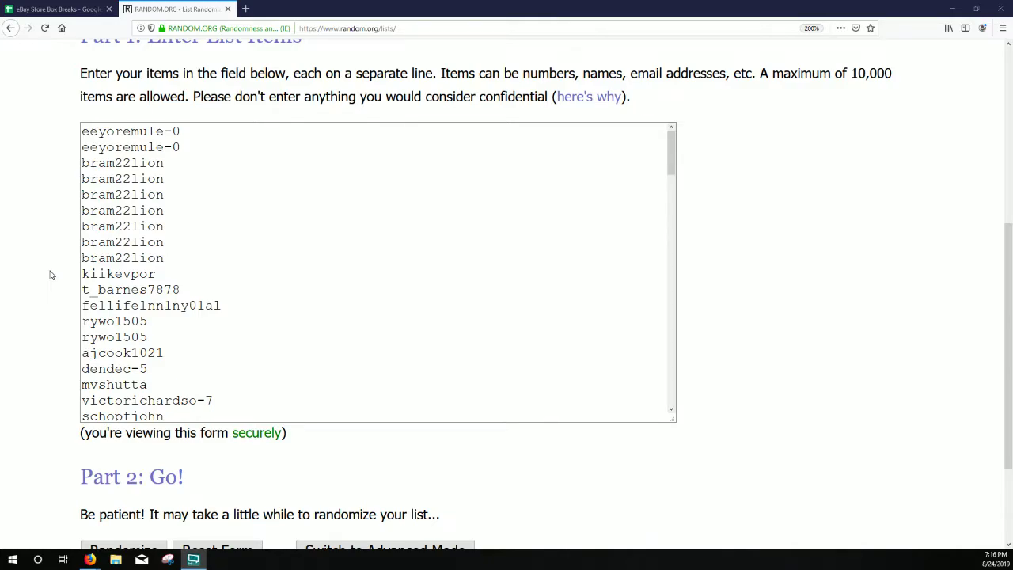
Check the first and last entries of the username list and randomize the list
click(89, 136)
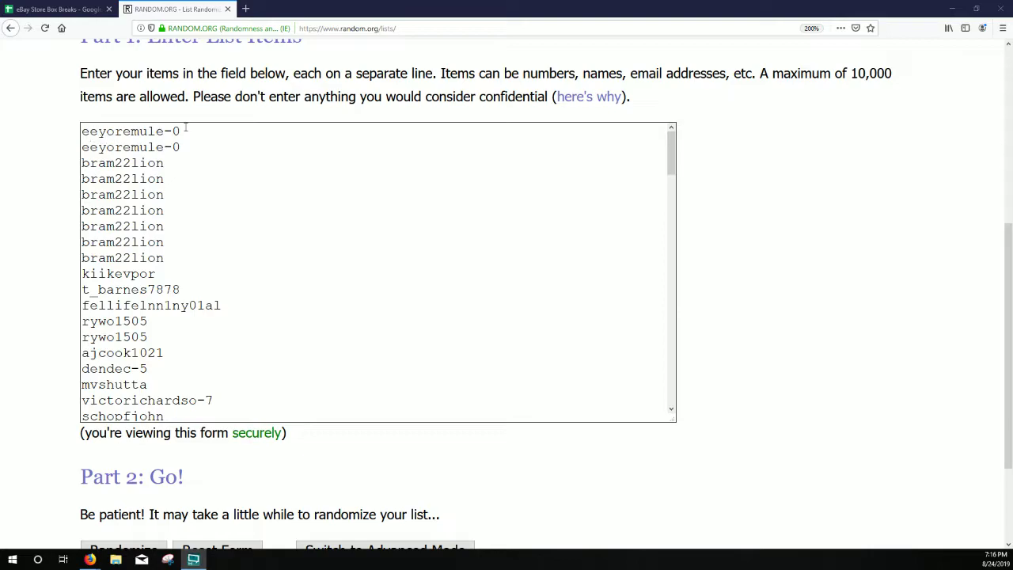
drag(667, 159, 651, 409)
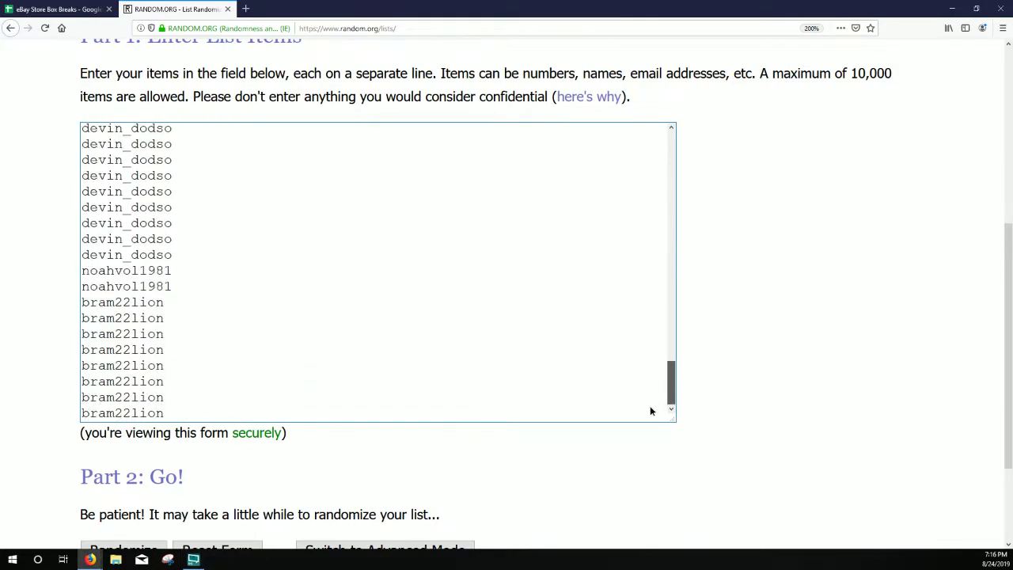
click(245, 407)
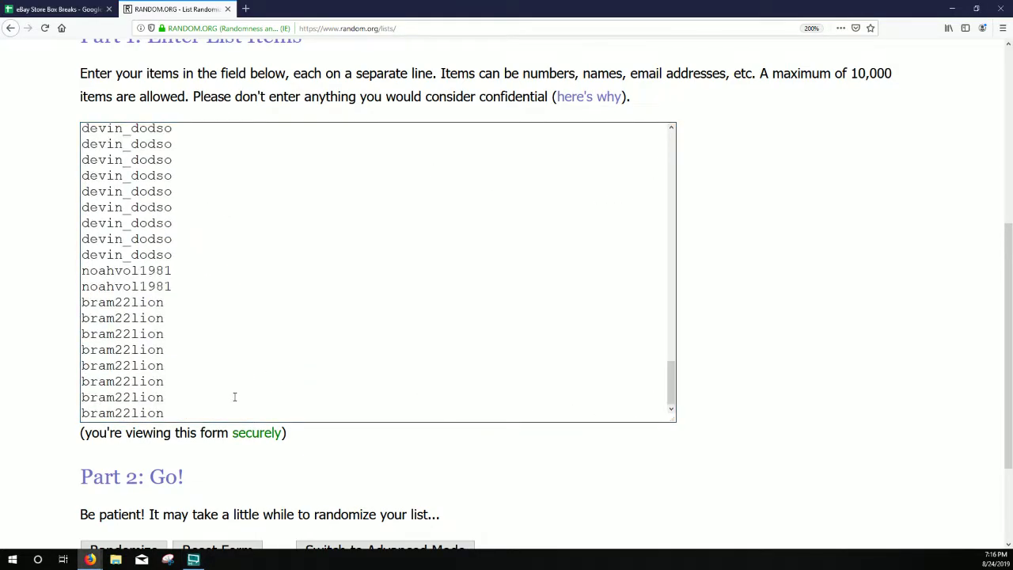
drag(669, 381, 670, 131)
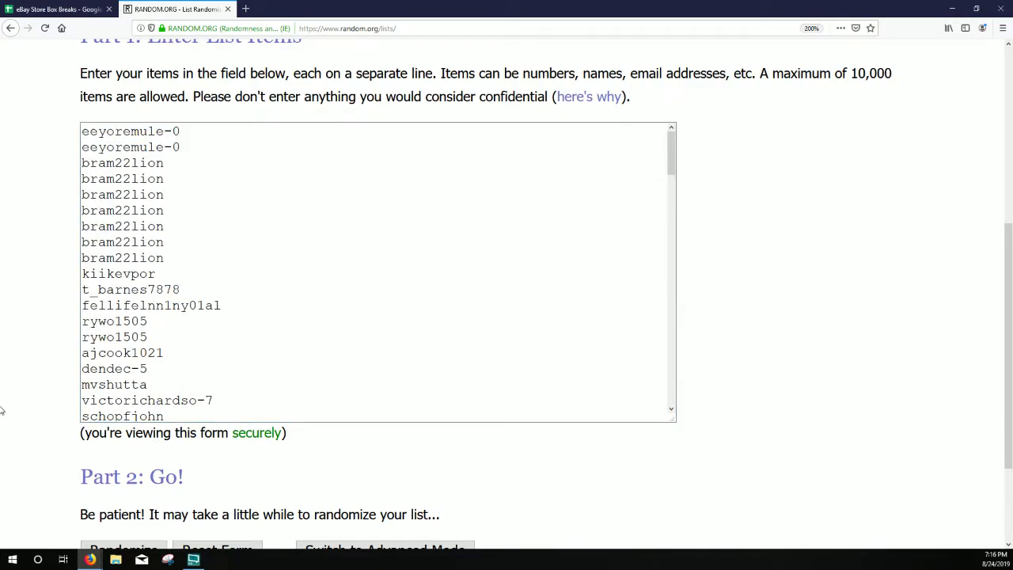
scroll(24, 420, down, 3)
click(123, 437)
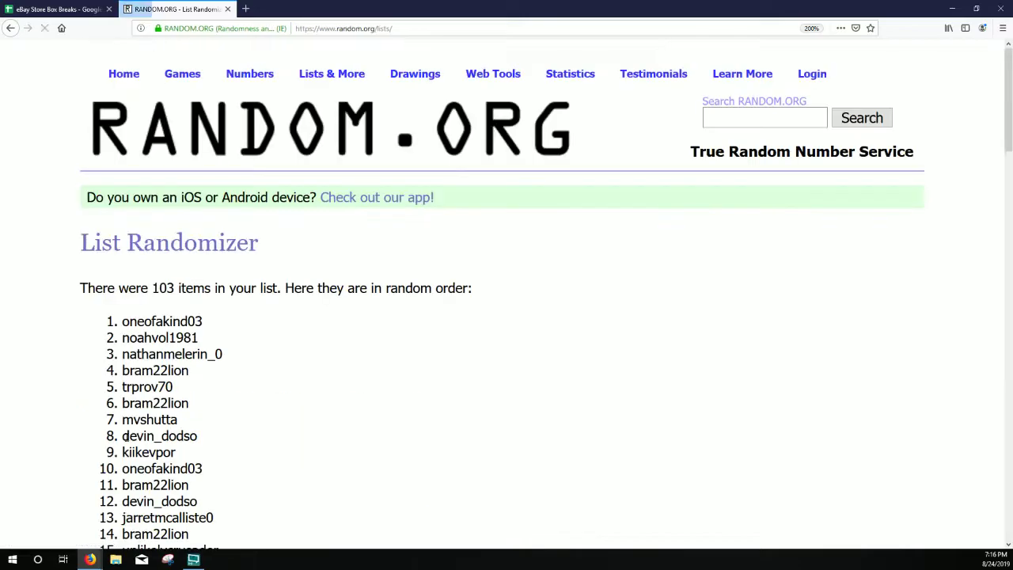
Randomize the username list a second and a third time
scroll(52, 400, down, 15)
scroll(52, 400, down, 5)
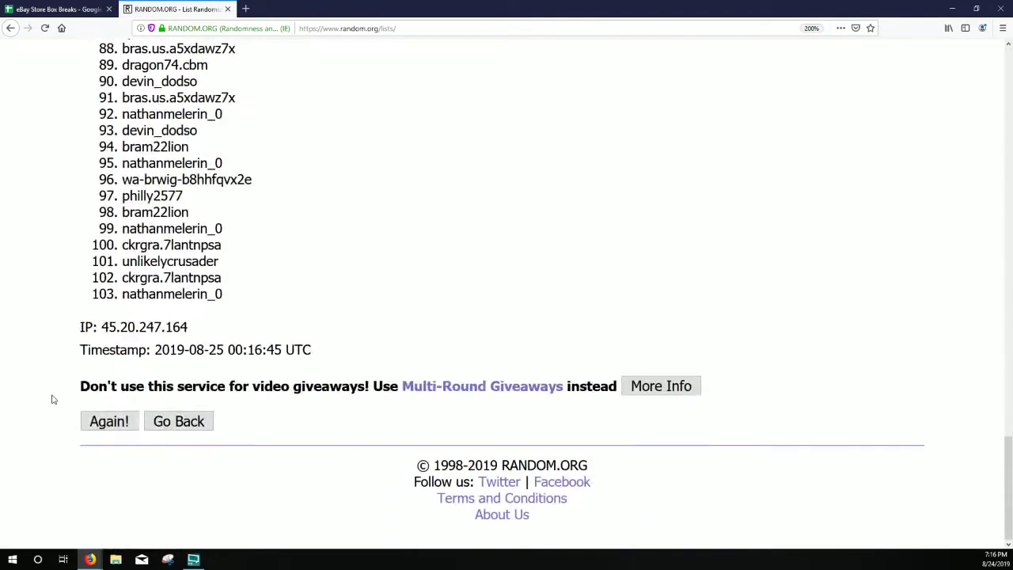
click(106, 421)
scroll(995, 319, down, 20)
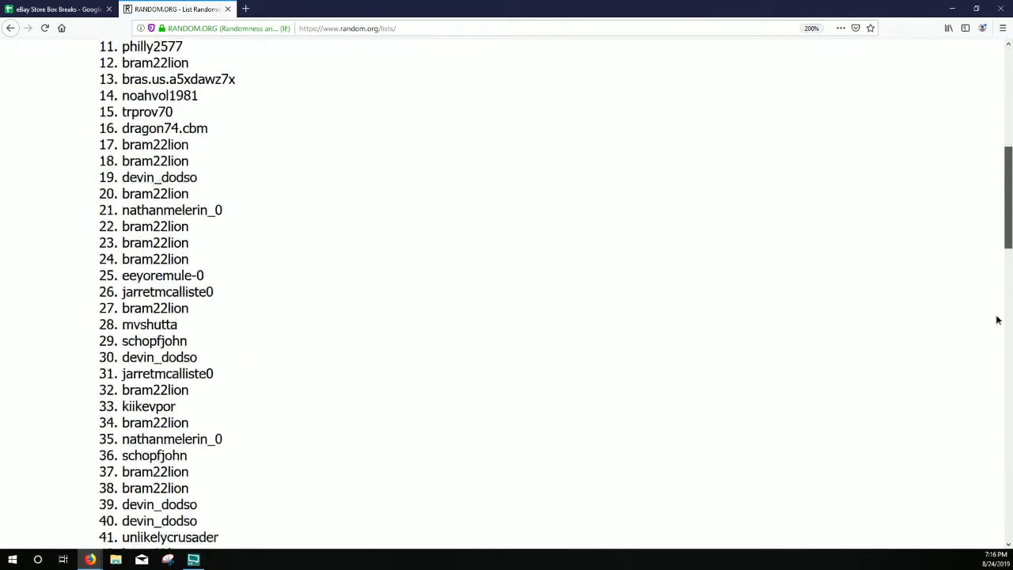
click(124, 429)
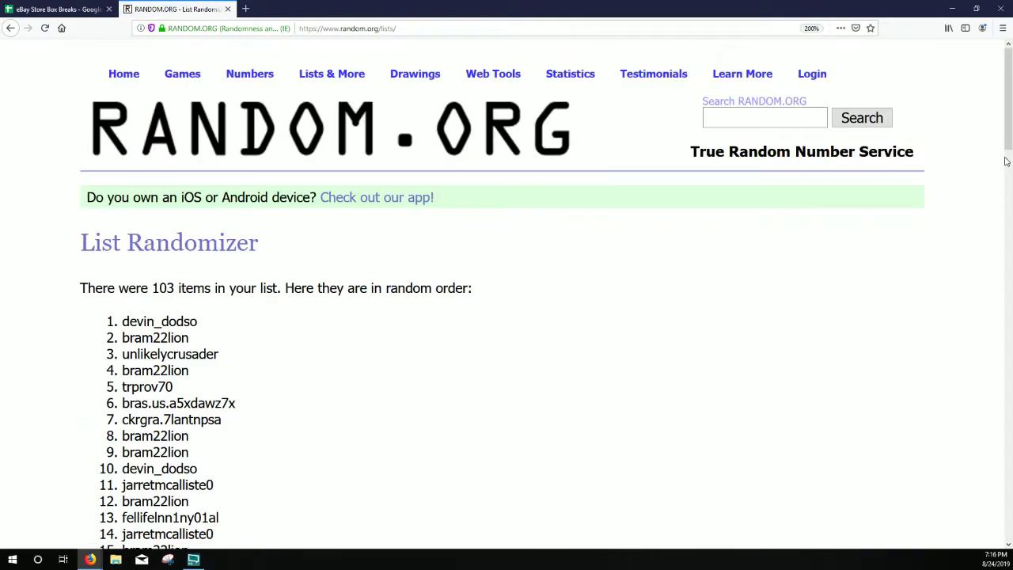
Look through the third random order and randomize the list a fourth time
scroll(989, 253, down, 9)
scroll(949, 443, up, 9)
scroll(977, 411, down, 15)
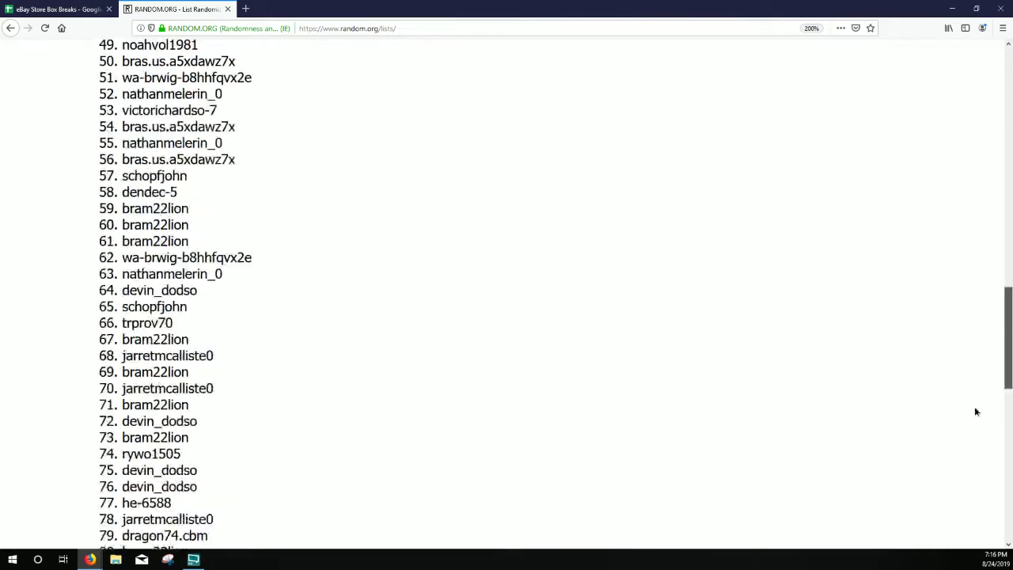
scroll(918, 520, up, 15)
scroll(986, 262, down, 6)
scroll(941, 481, up, 6)
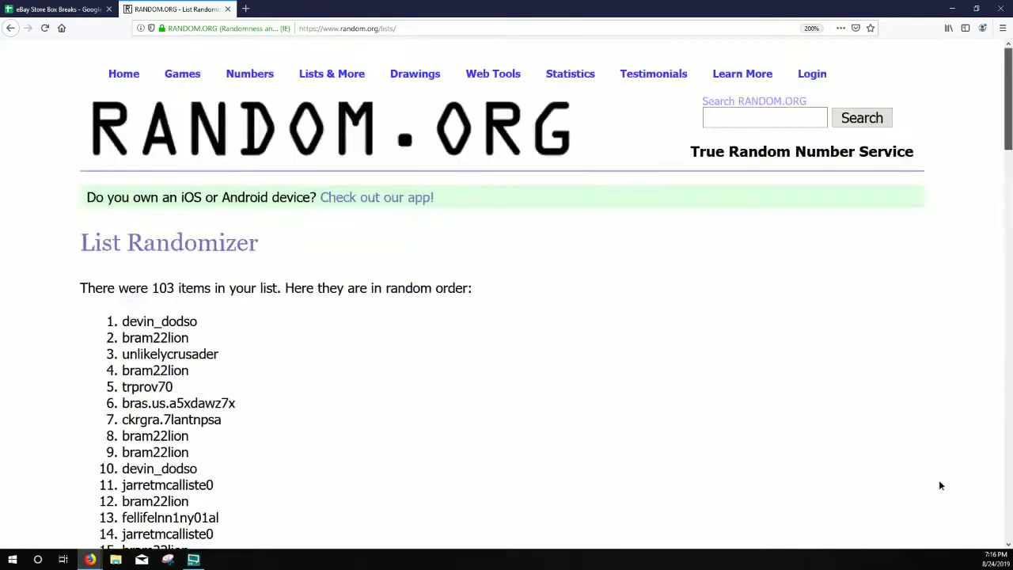
drag(1009, 134, 961, 534)
click(109, 422)
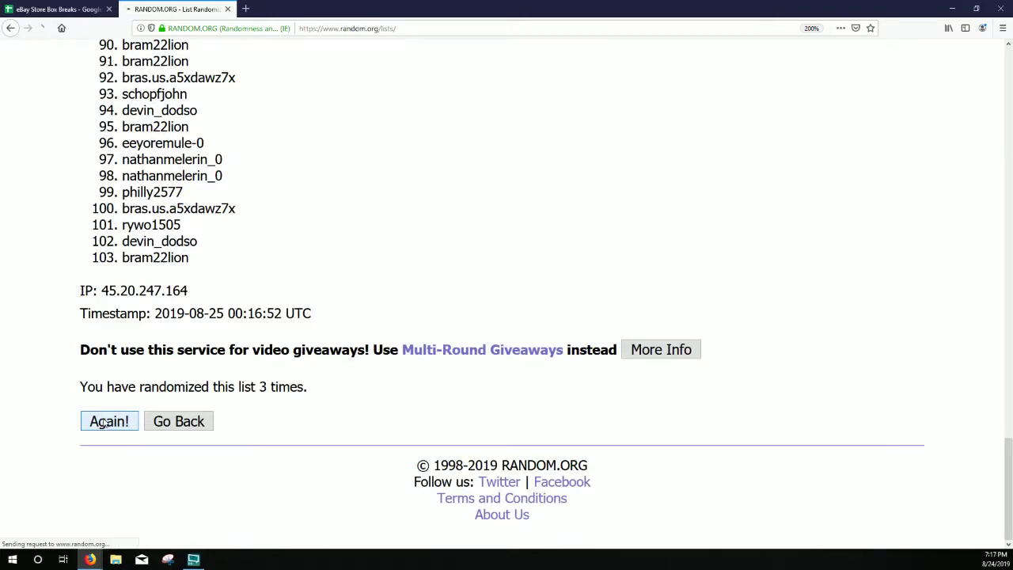
Randomize the username list a fifth time
scroll(1010, 105, down, 1)
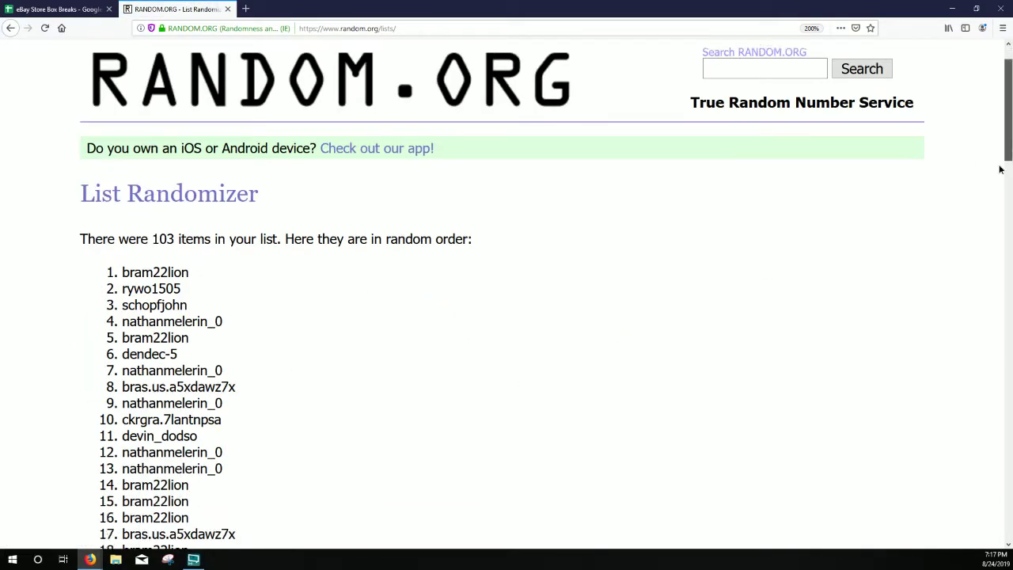
scroll(933, 504, up, 1)
drag(1010, 141, 985, 538)
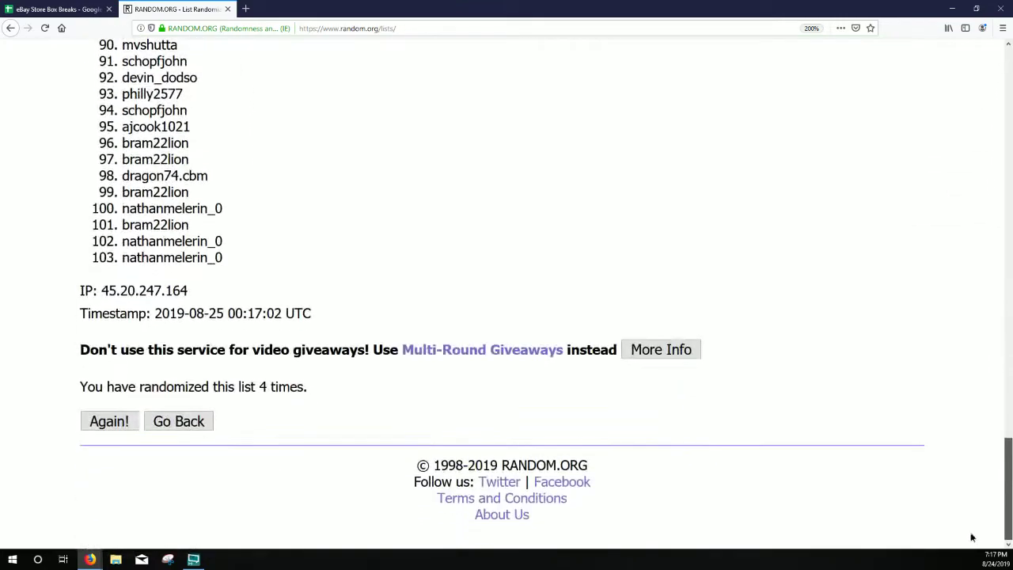
click(117, 427)
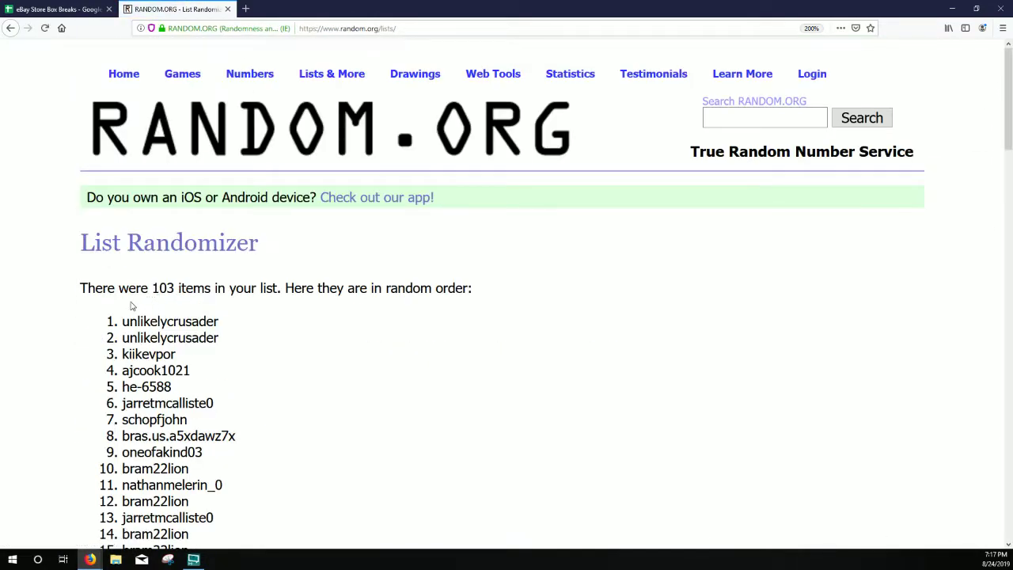
Copy the whole randomized list and paste it into the Buyer column from C3 of the 2019 GR Full 2 sheet in Google Sheets
drag(123, 318, 230, 265)
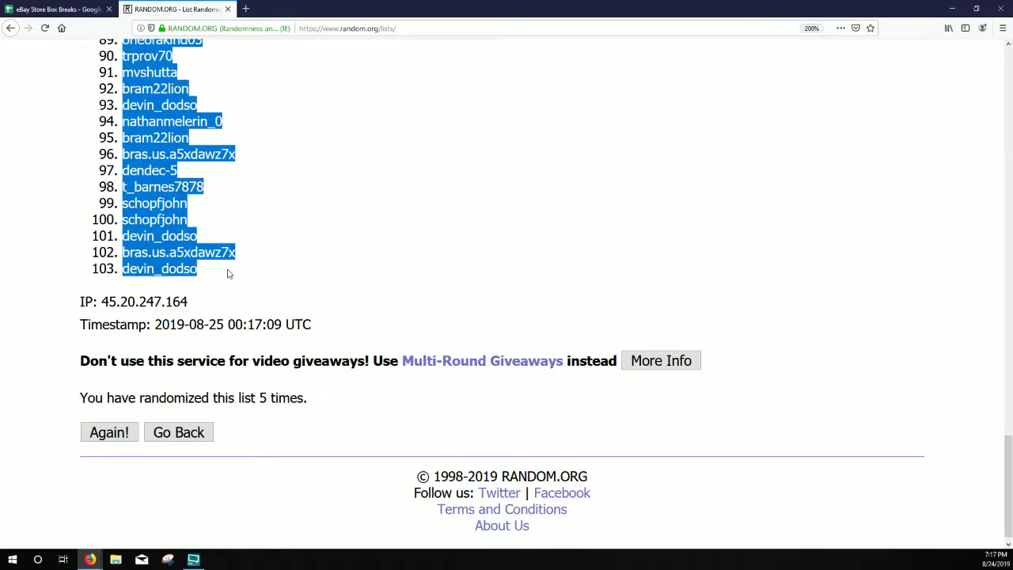
click(79, 11)
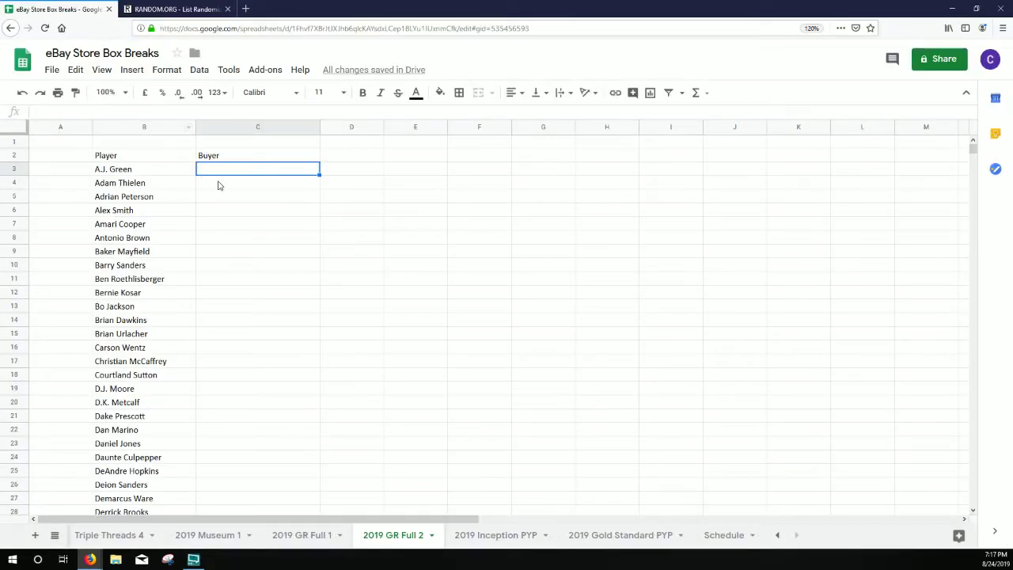
key(ctrl+v)
key(Right)
key(Right)
key(Up)
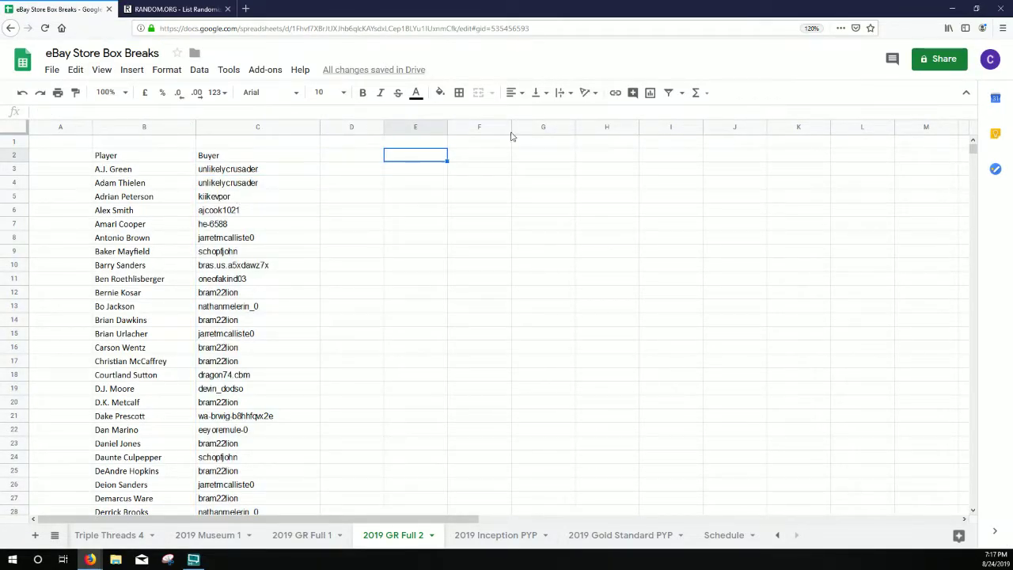
Widen columns F and G, and copy the Player and Buyer table B2:C105 into them starting at F2
drag(512, 127, 591, 141)
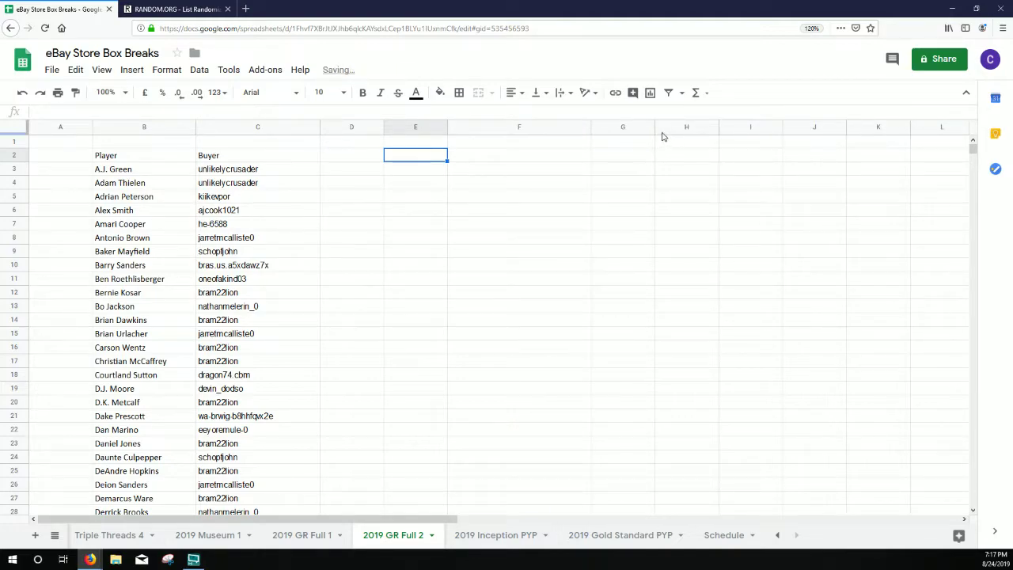
drag(656, 131, 728, 132)
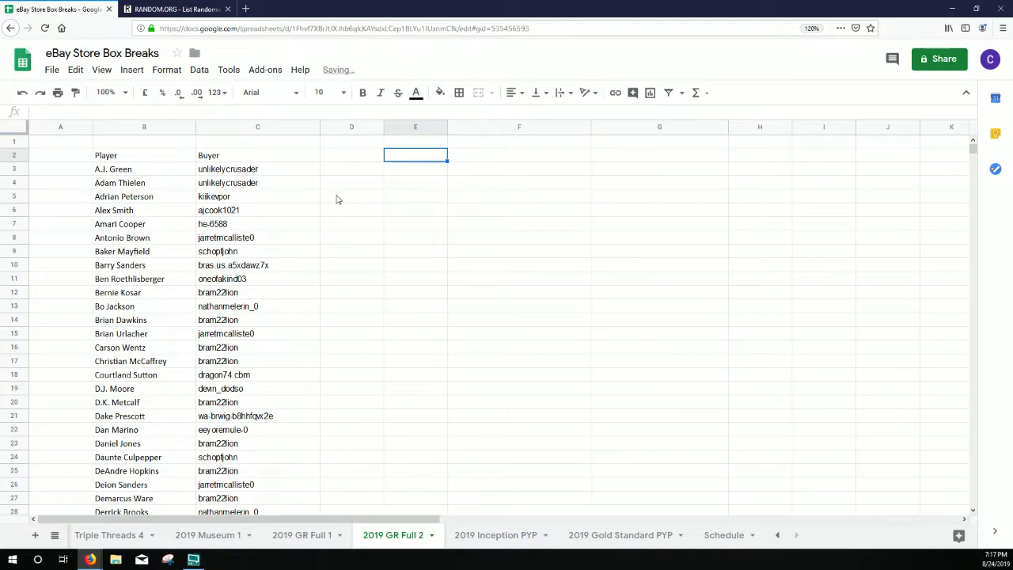
click(169, 158)
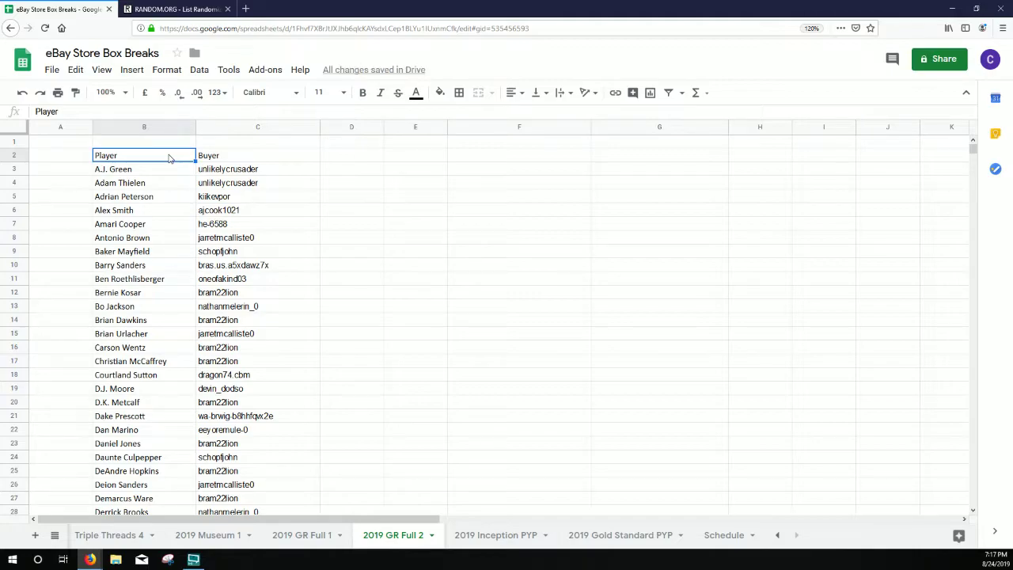
key(shift+Right)
scroll(169, 157, down, 15)
shift+click(169, 158)
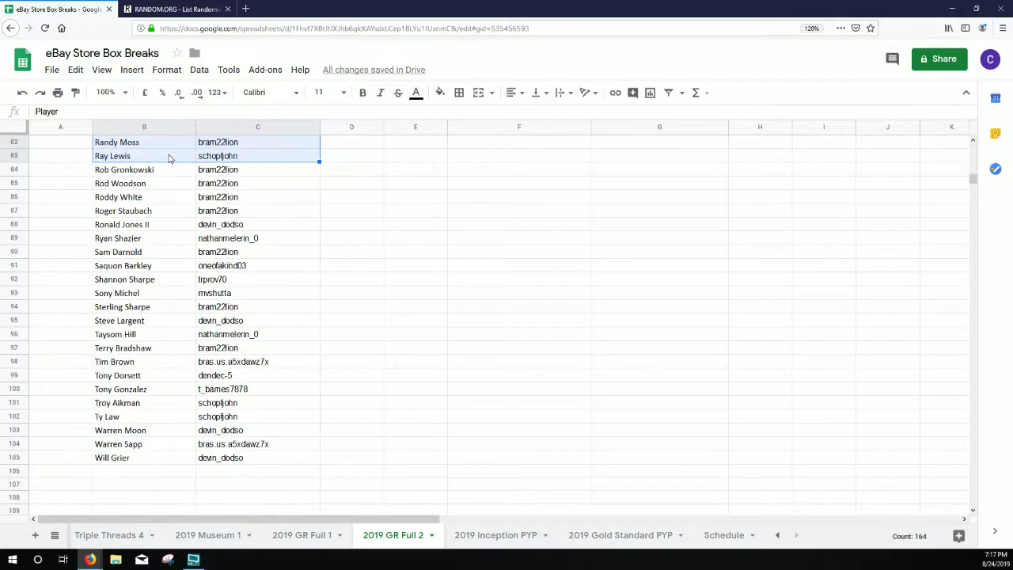
key(shift+Down)
key(shift+Down)
key(shift+Down)
key(shift+Down)
key(shift+Down)
key(shift+Down)
key(shift+Down)
key(shift+Down)
key(shift+Down)
key(shift+Down)
key(shift+Down)
key(shift+Down)
key(shift+Down)
key(shift+Down)
key(shift+Down)
key(shift+Down)
key(shift+Down)
key(shift+Down)
key(shift+Down)
key(shift+Down)
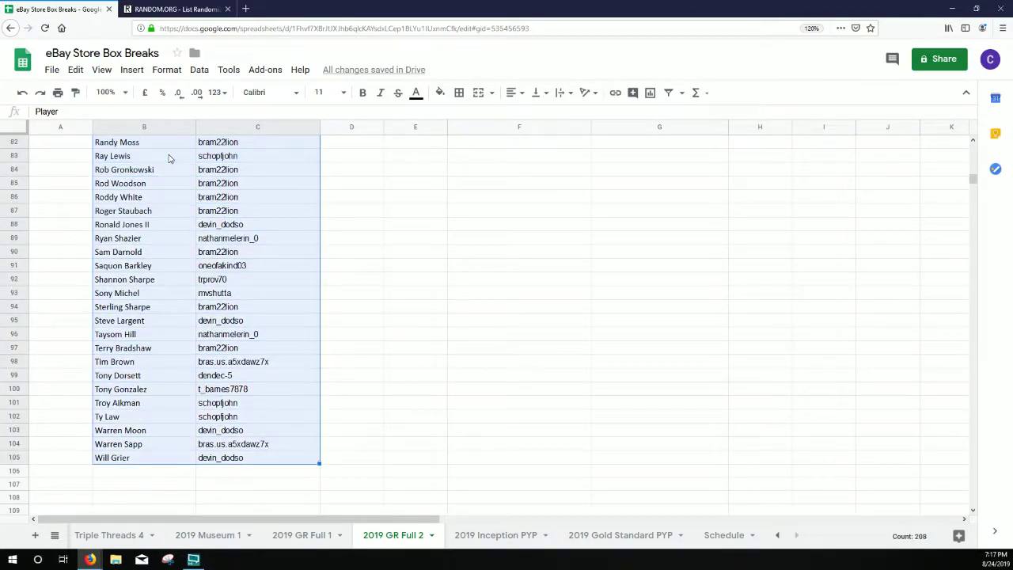
key(ctrl+Home)
click(168, 158)
key(Right)
key(Right)
key(Right)
key(Right)
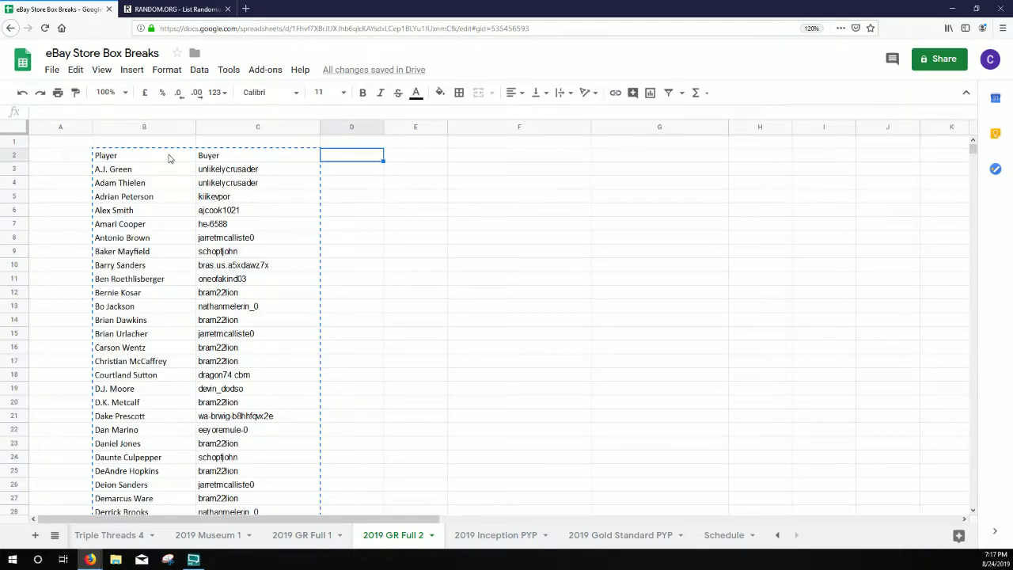
key(ctrl+v)
key(Left)
key(Left)
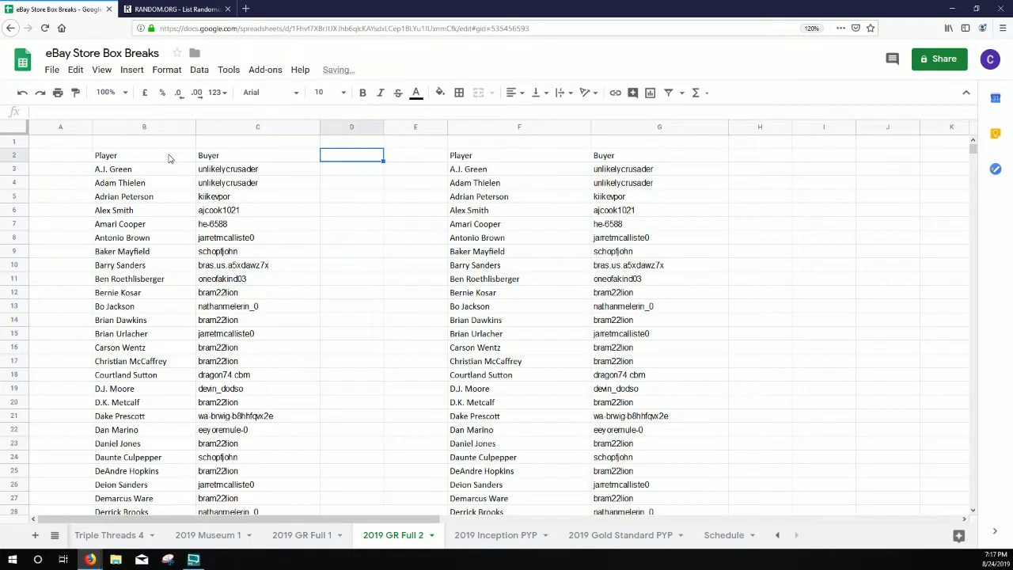
Format the entire sheet's text as bold with font size 18
click(14, 128)
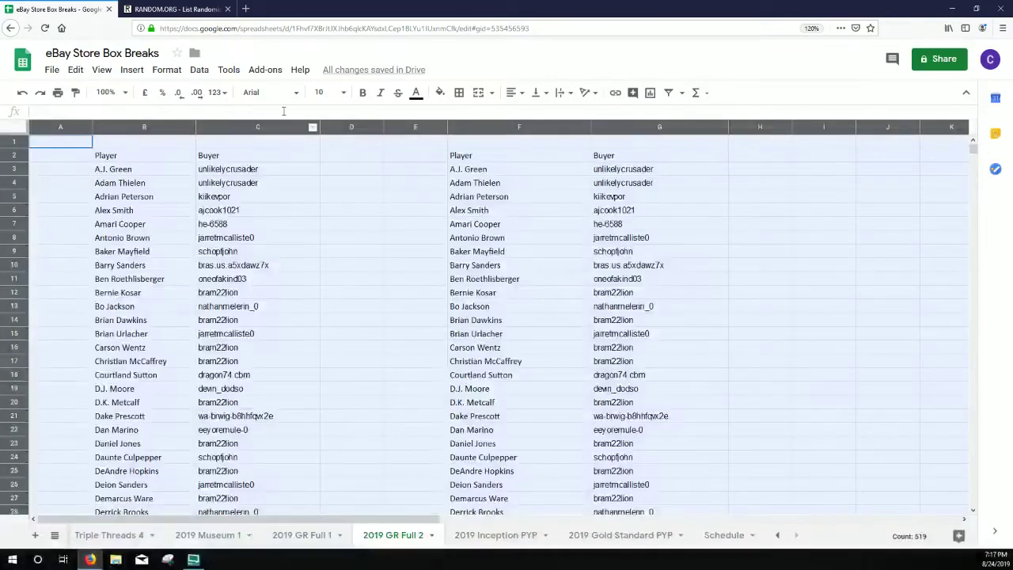
click(343, 92)
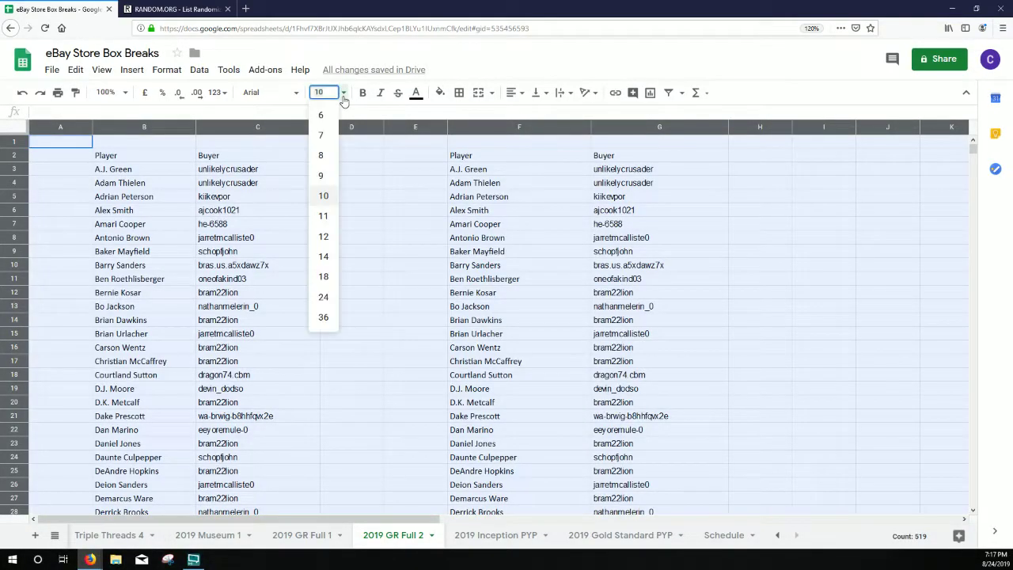
click(324, 276)
click(363, 92)
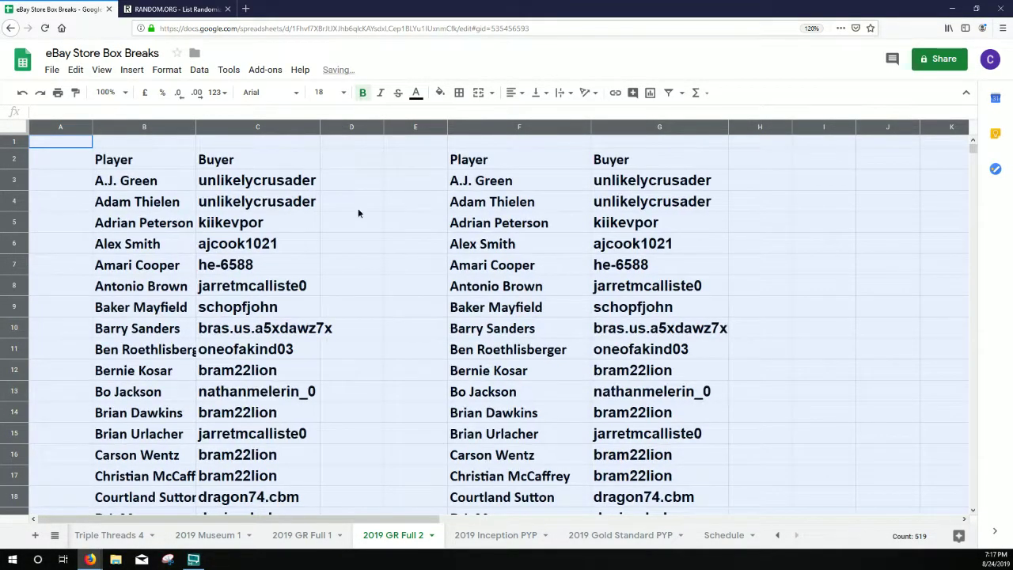
click(358, 208)
Widen columns B, C, F and G for the larger text and narrow columns A, D and E
drag(196, 127, 235, 130)
drag(93, 126, 52, 127)
drag(321, 128, 405, 135)
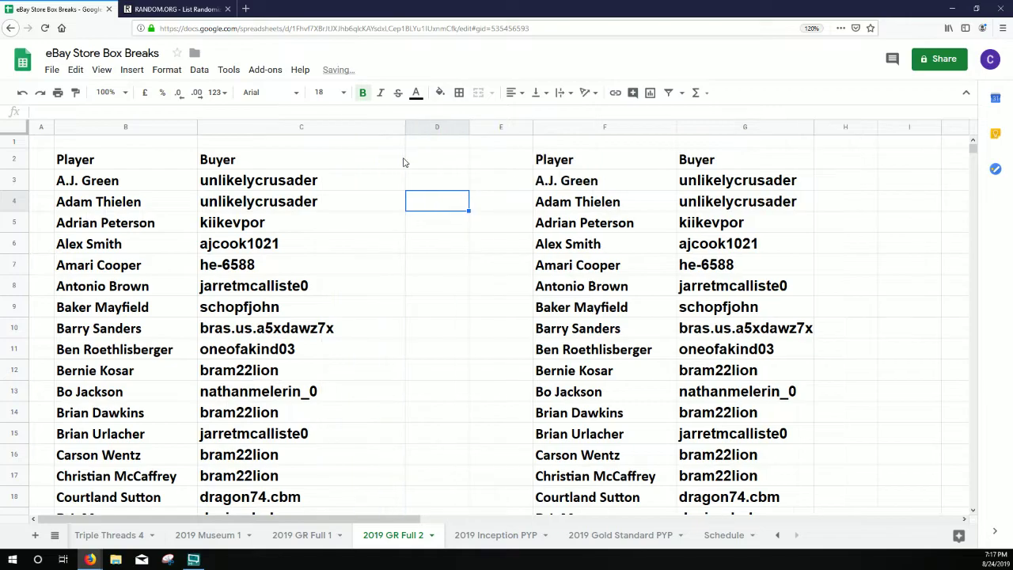
drag(469, 132, 418, 133)
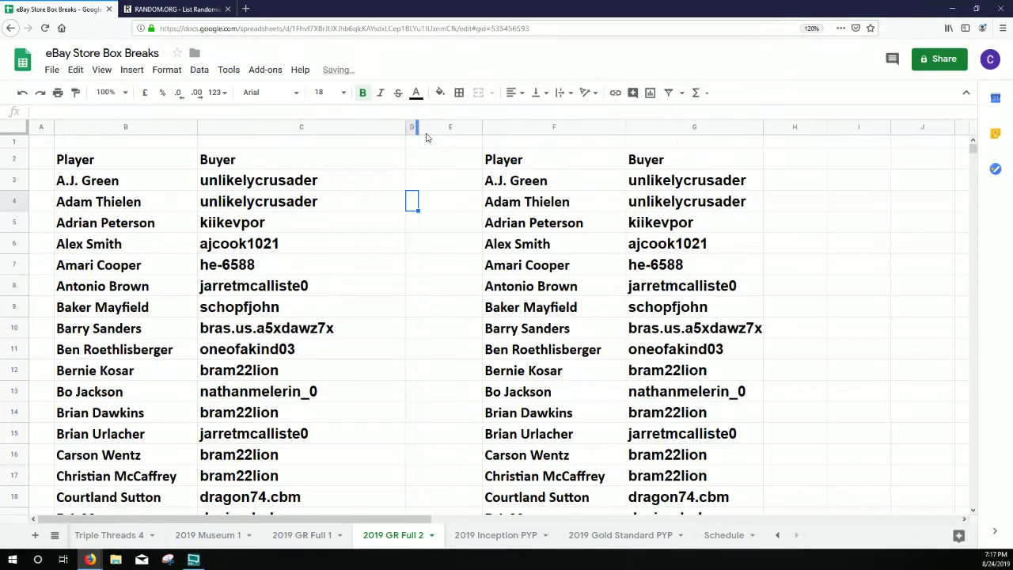
drag(483, 133, 435, 130)
drag(577, 128, 637, 128)
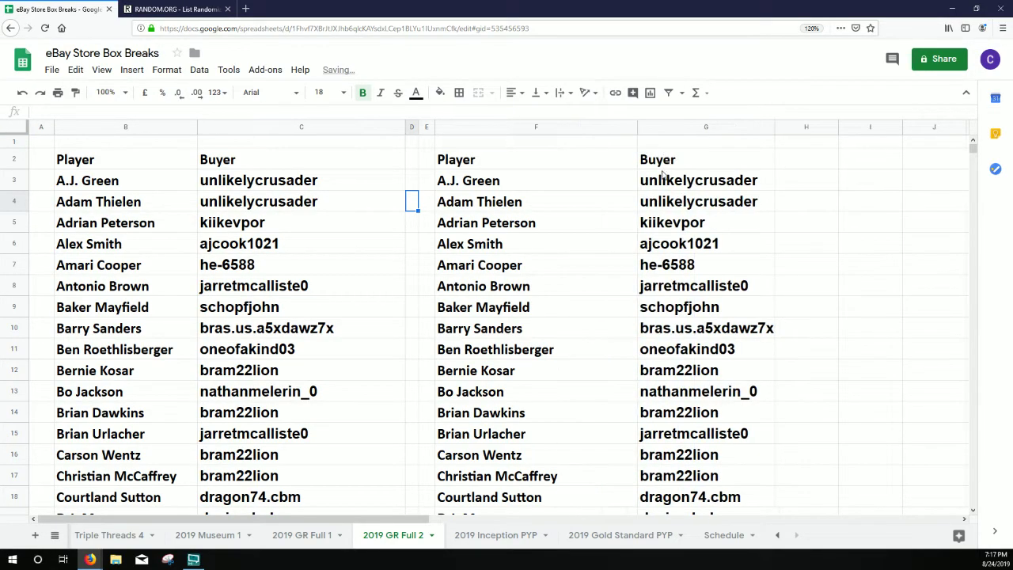
drag(774, 129, 833, 129)
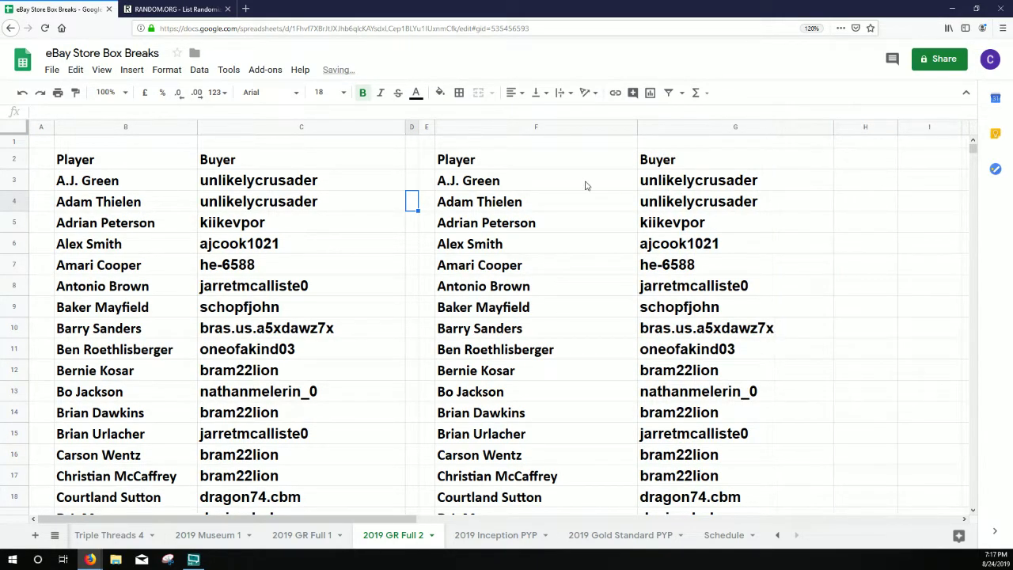
Sort the copied Player and Buyer range F3:G105 by column G from A to Z, without a header row
click(583, 184)
key(shift+Right)
key(shift+Down)
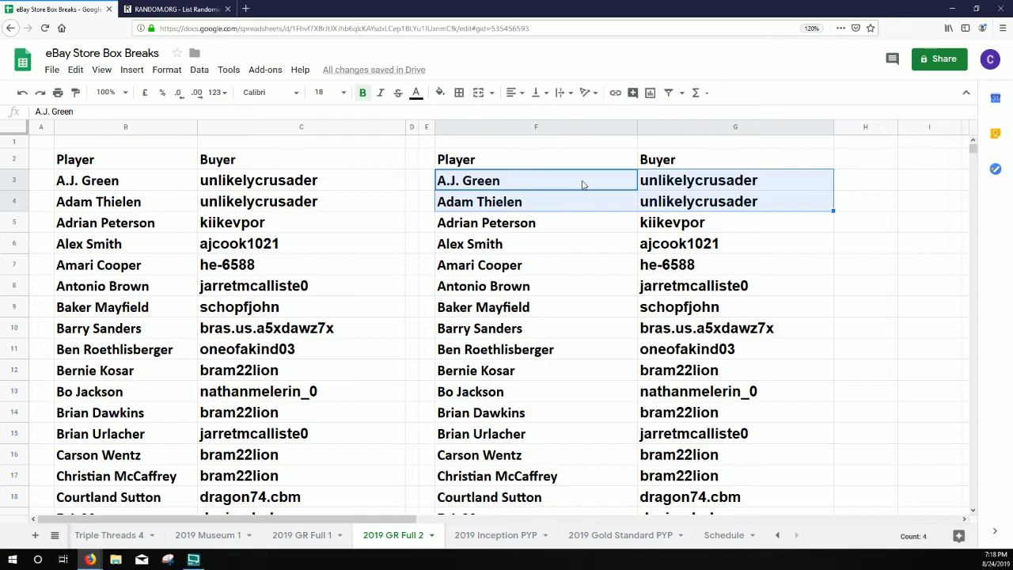
key(shift+Down)
key(shift+Down)
key(shift+Down)
key(shift+Down)
key(shift+Down)
key(shift+Down)
key(shift+Down)
key(shift+Down)
key(shift+Down)
key(shift+Down)
key(shift+Down)
key(shift+Down)
key(shift+Down)
key(shift+Down)
key(shift+Down)
key(shift+Down)
key(shift+Down)
key(shift+Down)
key(shift+Down)
key(shift+Down)
key(shift+Down)
key(shift+Down)
key(shift+Down)
key(shift+Down)
key(shift+Down)
key(shift+Down)
key(shift+Down)
key(shift+Down)
key(shift+Down)
key(shift+Down)
key(shift+Down)
key(shift+Down)
key(shift+Down)
key(shift+Down)
key(shift+Down)
key(shift+Down)
key(shift+Down)
key(shift+Down)
key(shift+Down)
key(shift+Down)
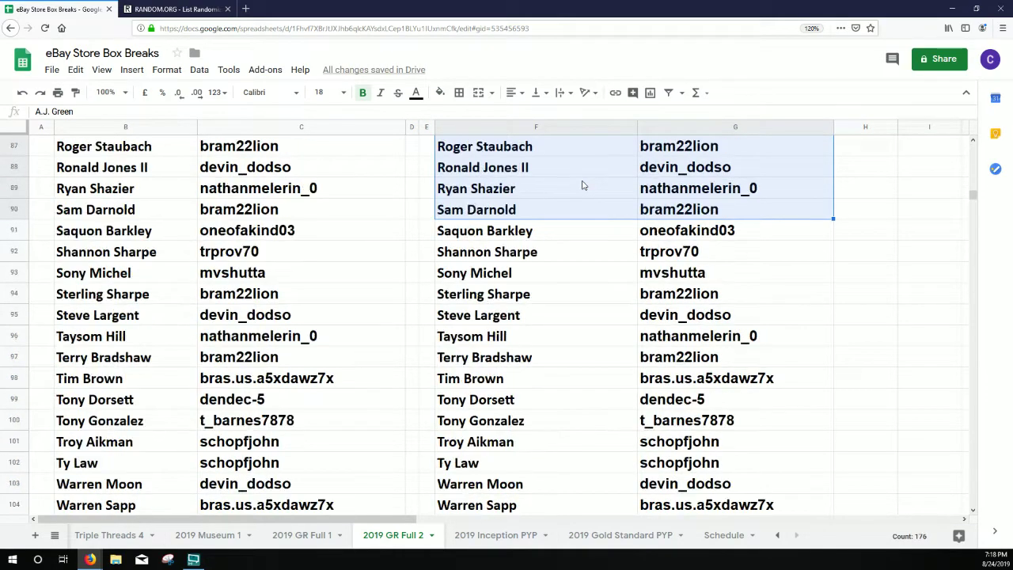
key(shift+Up)
key(shift+Up)
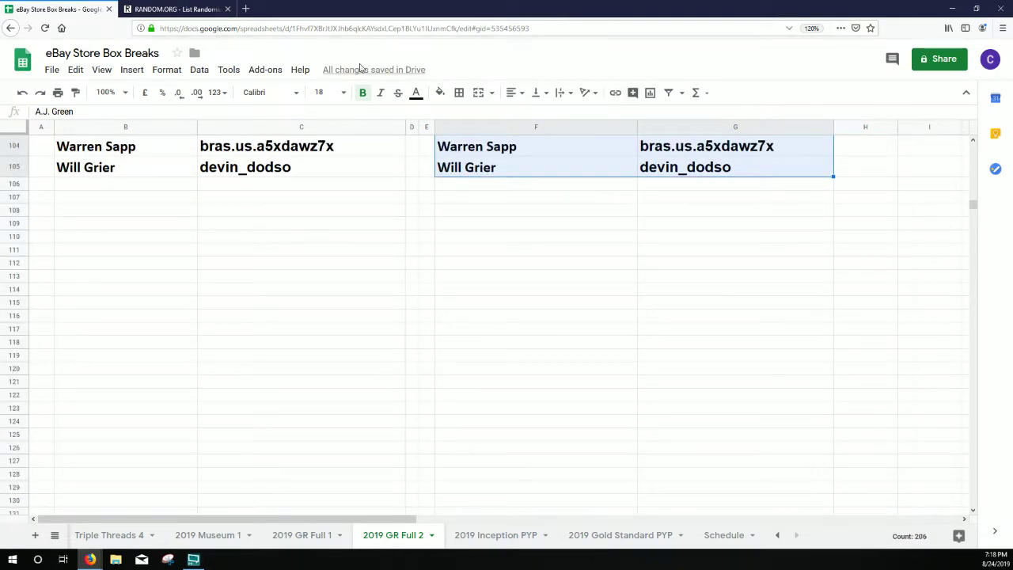
click(199, 70)
click(236, 197)
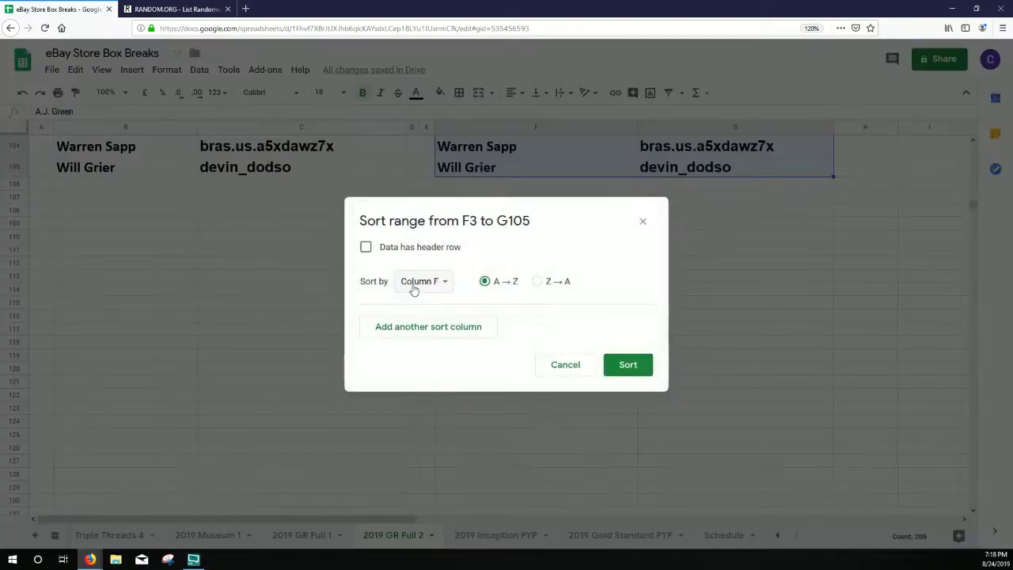
click(443, 282)
click(443, 302)
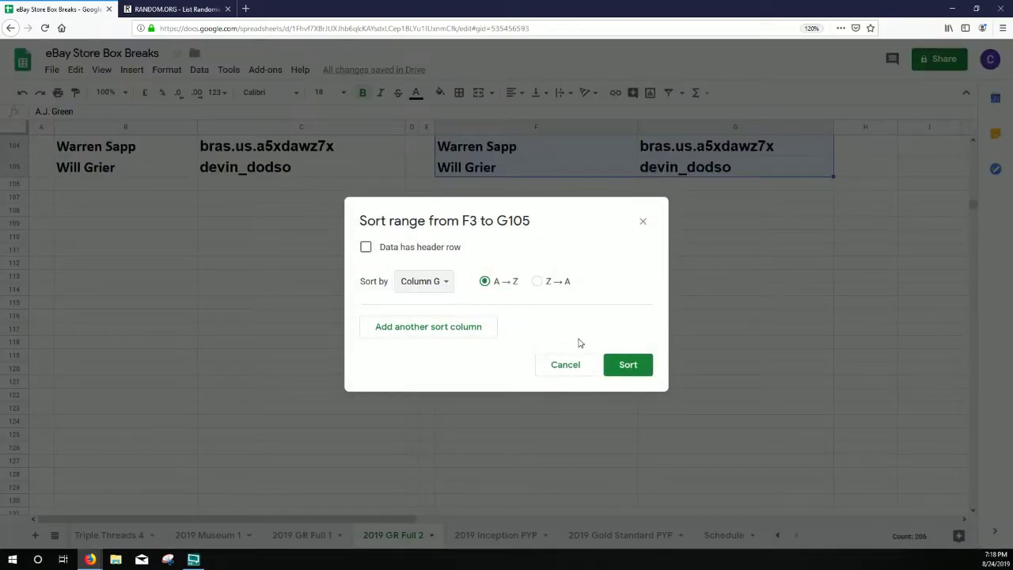
click(625, 364)
scroll(624, 333, up, 12)
scroll(623, 358, up, 15)
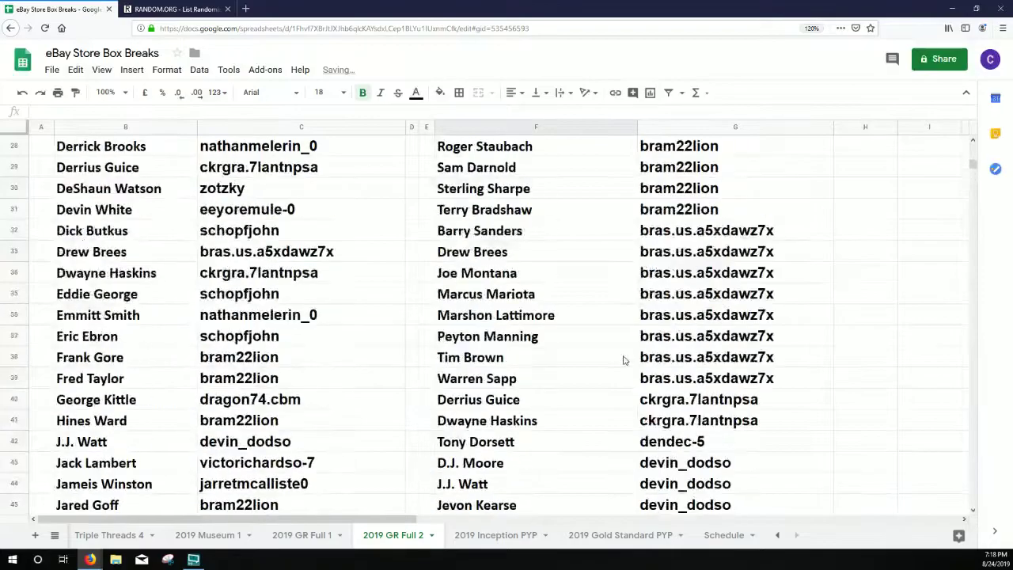
click(875, 182)
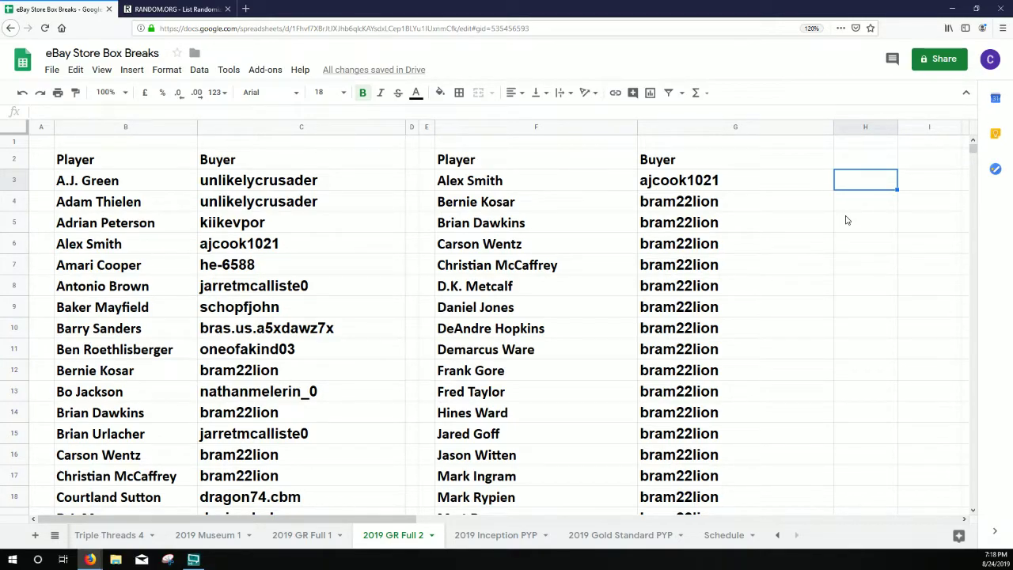
Review the player assignments grouped by buyer in columns F and G down to row 105, and return to the first row
scroll(843, 224, down, 2)
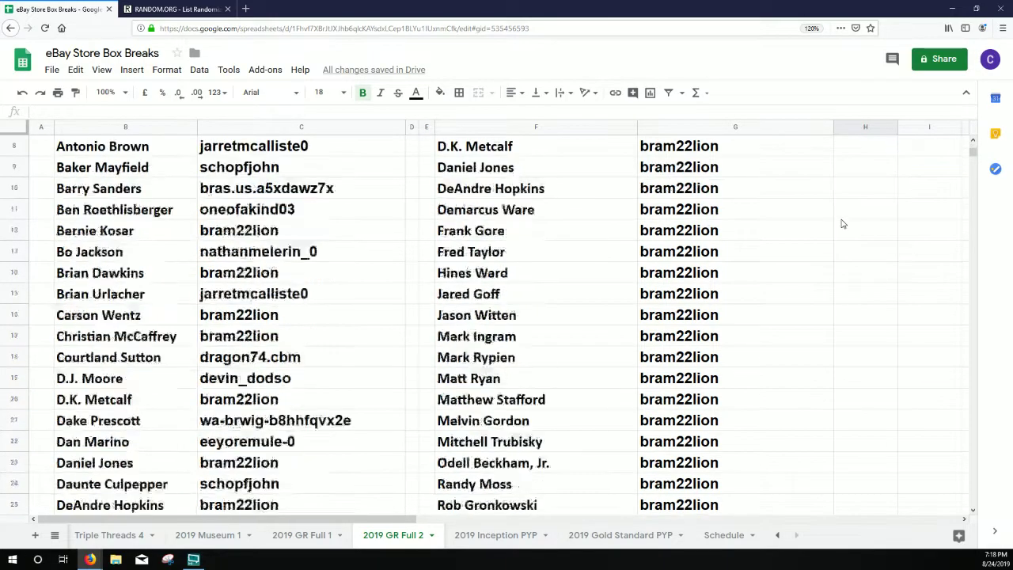
scroll(843, 224, down, 1)
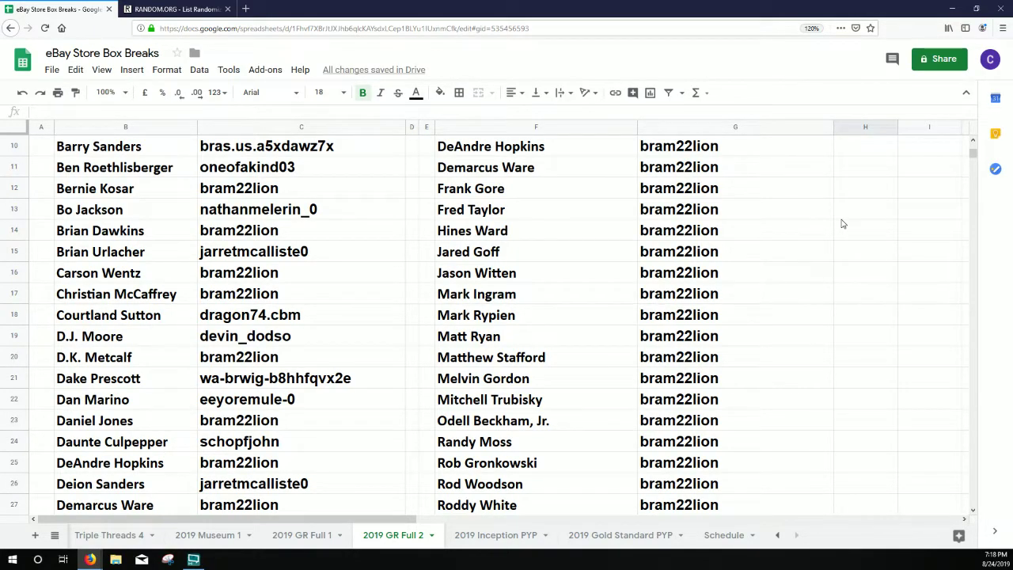
scroll(843, 223, down, 2)
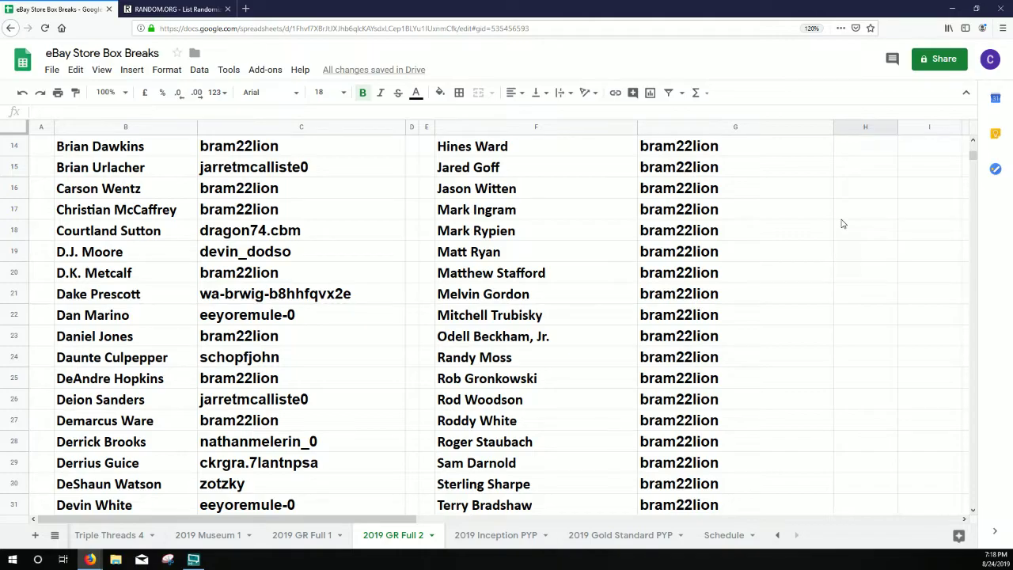
scroll(843, 224, down, 4)
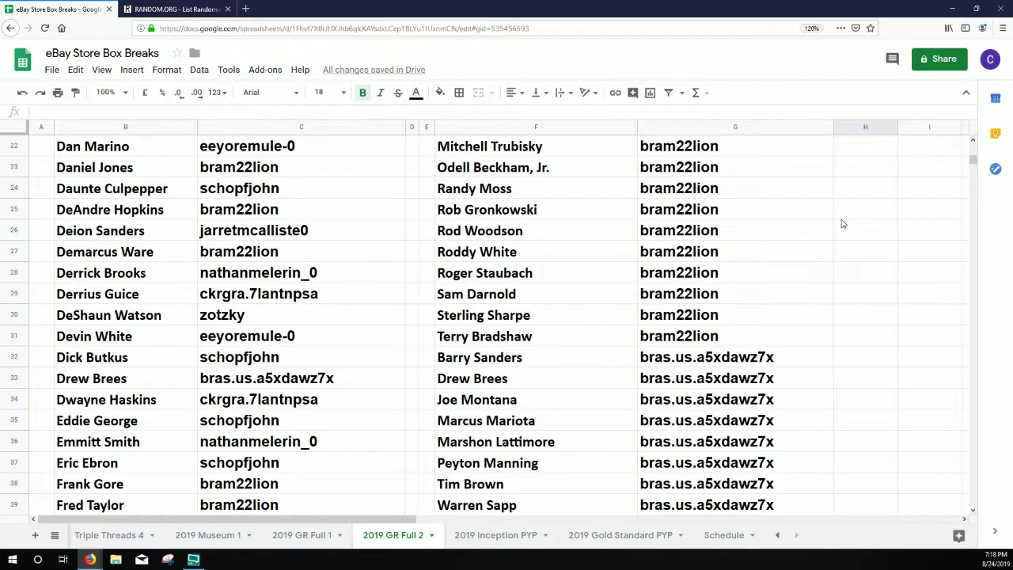
scroll(842, 224, down, 4)
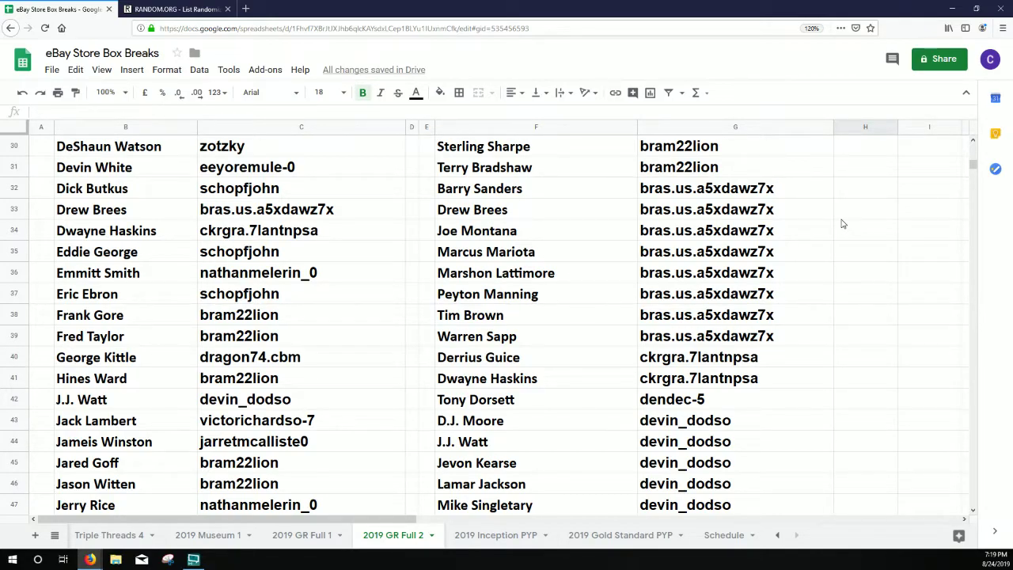
scroll(842, 224, down, 2)
scroll(843, 224, down, 1)
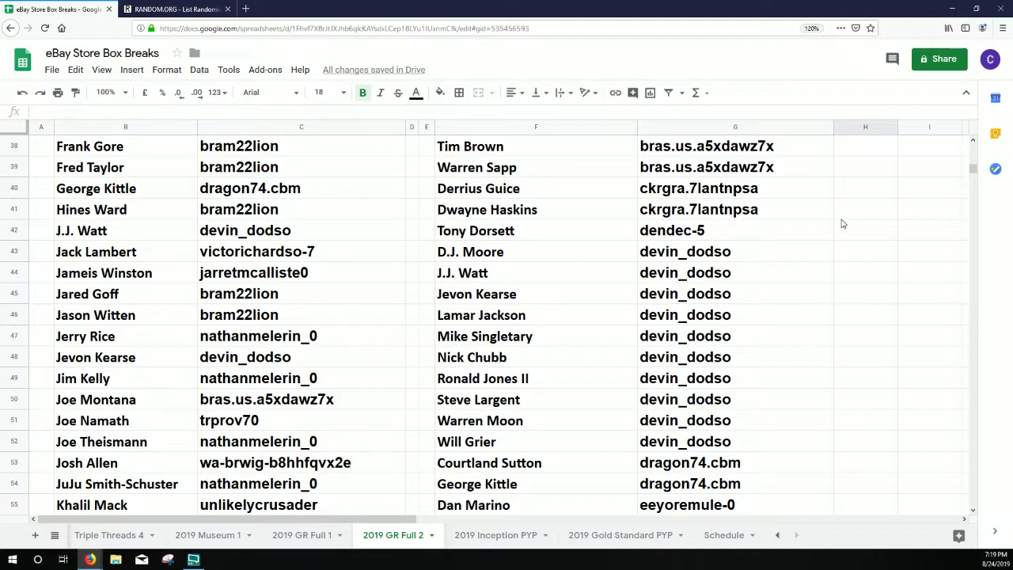
scroll(843, 224, down, 5)
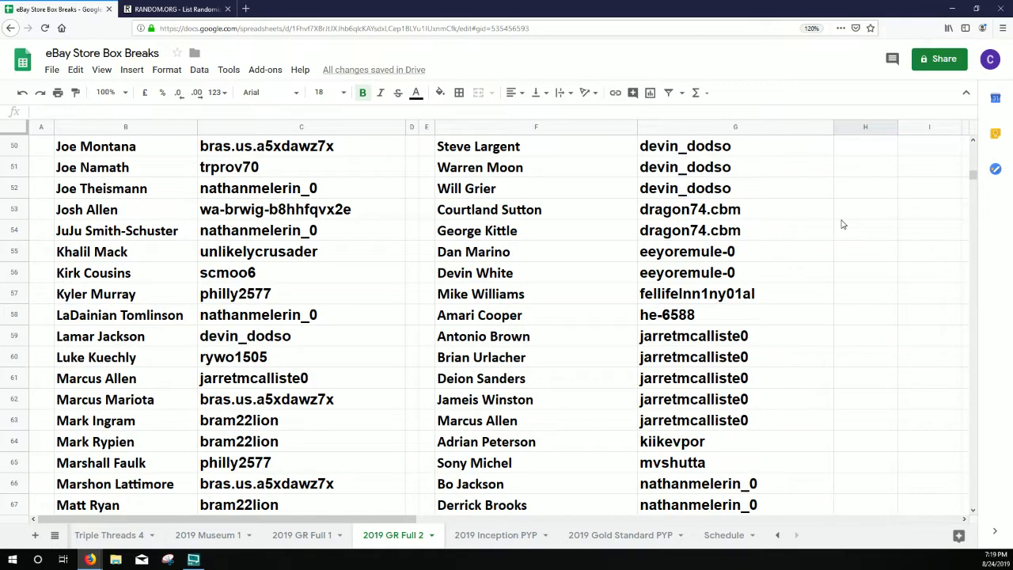
scroll(843, 224, down, 1)
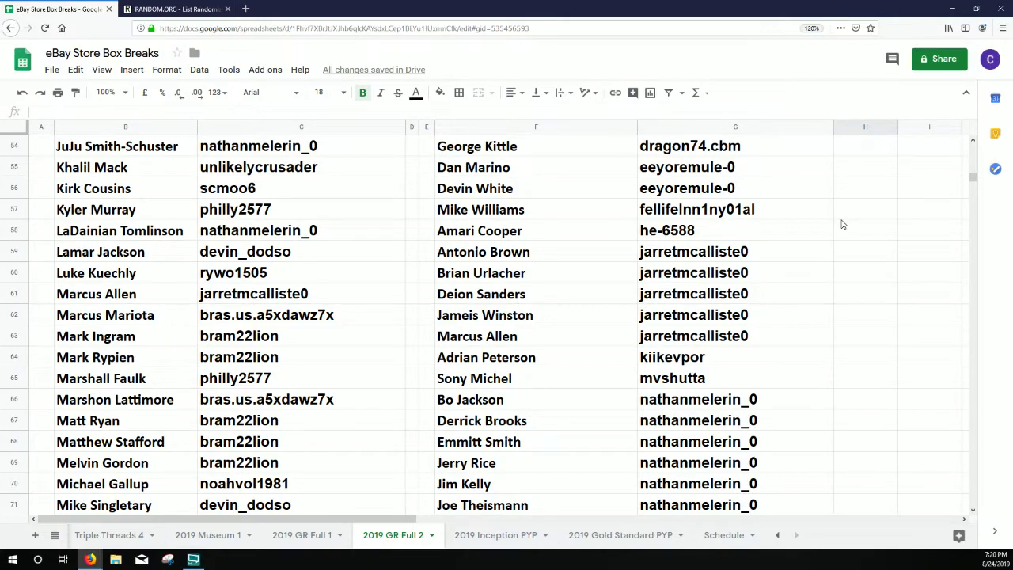
scroll(843, 225, down, 2)
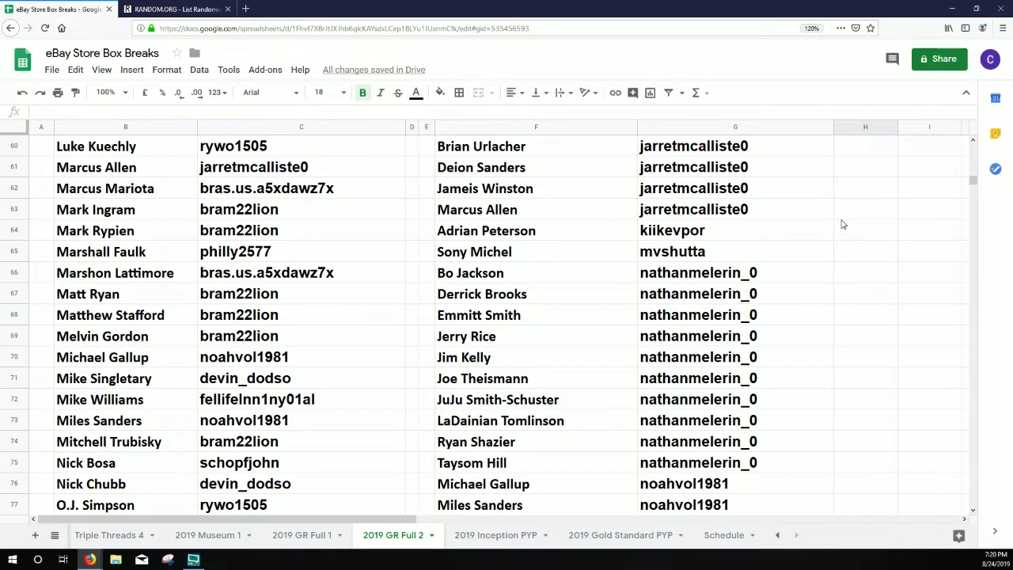
scroll(842, 225, down, 2)
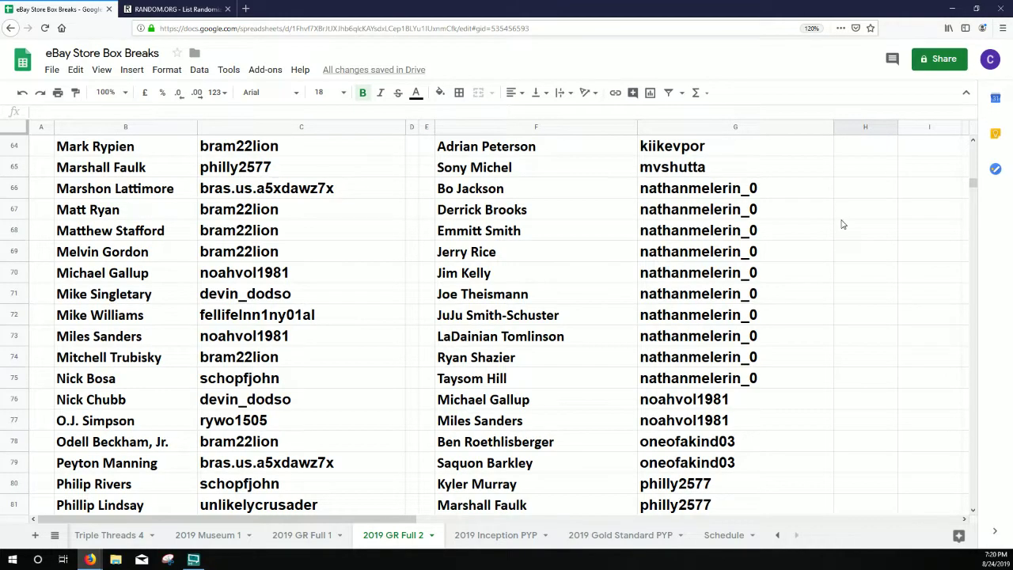
scroll(843, 225, down, 3)
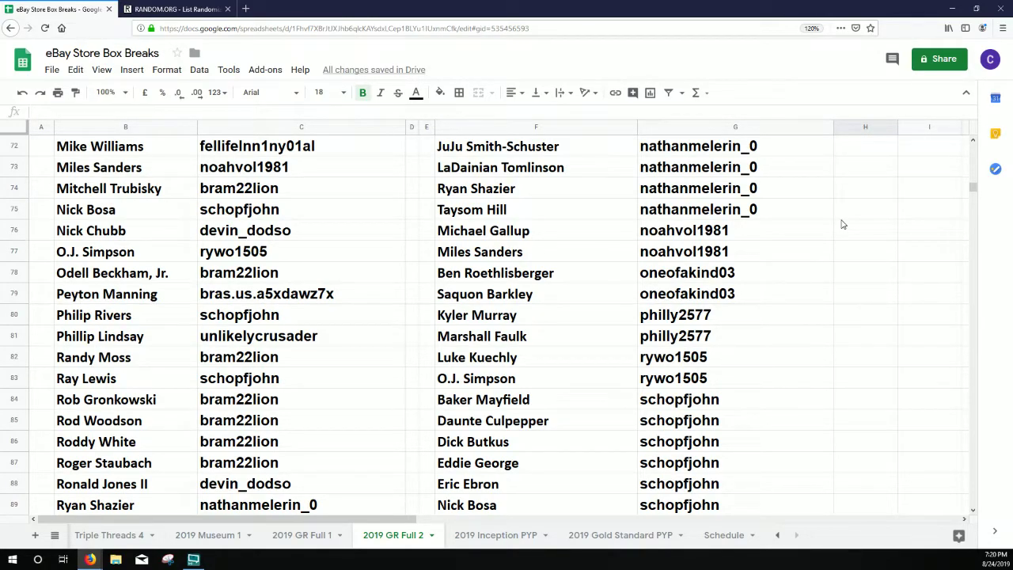
scroll(843, 225, down, 2)
scroll(842, 224, down, 2)
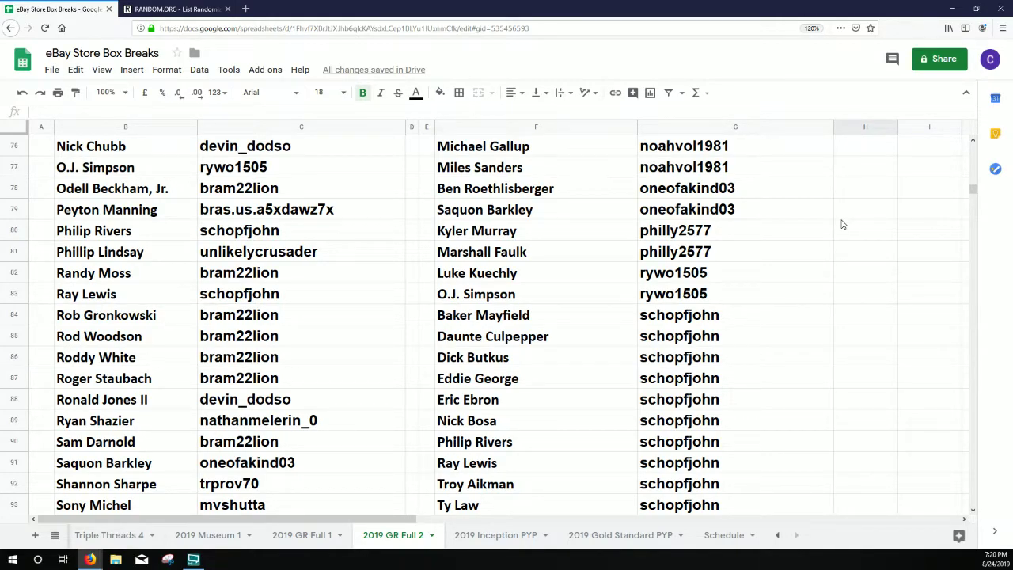
scroll(842, 224, down, 3)
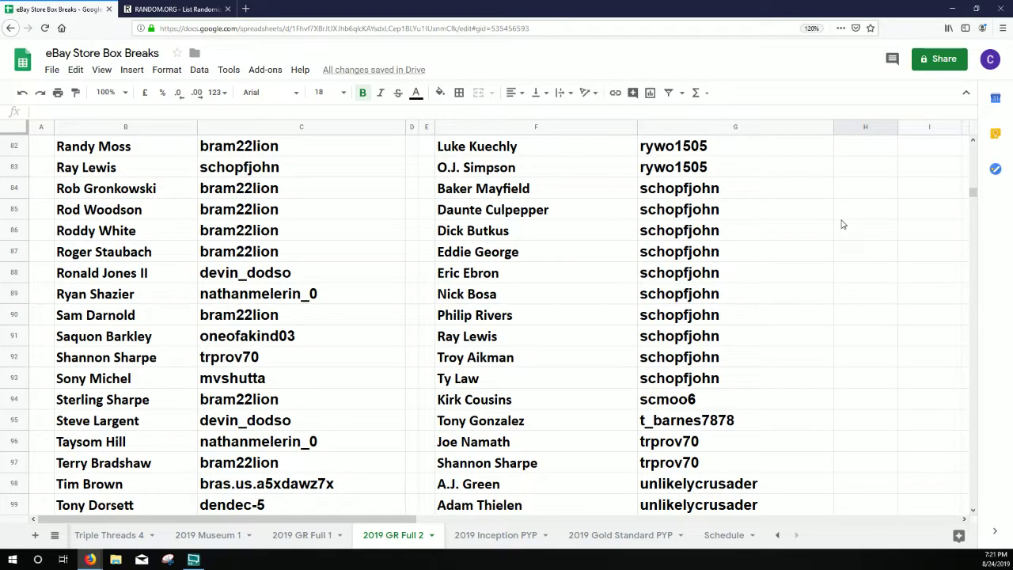
scroll(843, 224, down, 3)
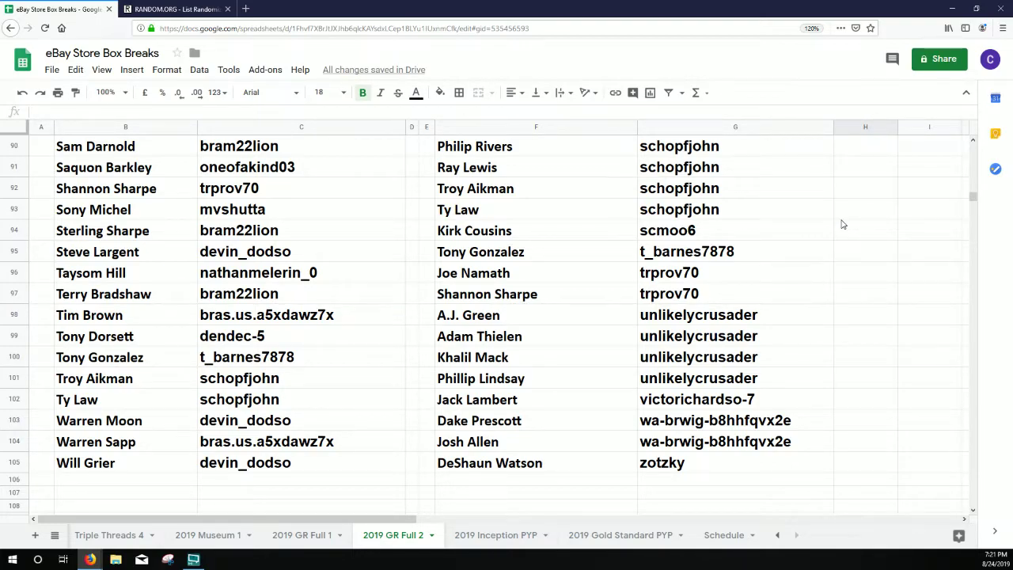
scroll(842, 225, down, 1)
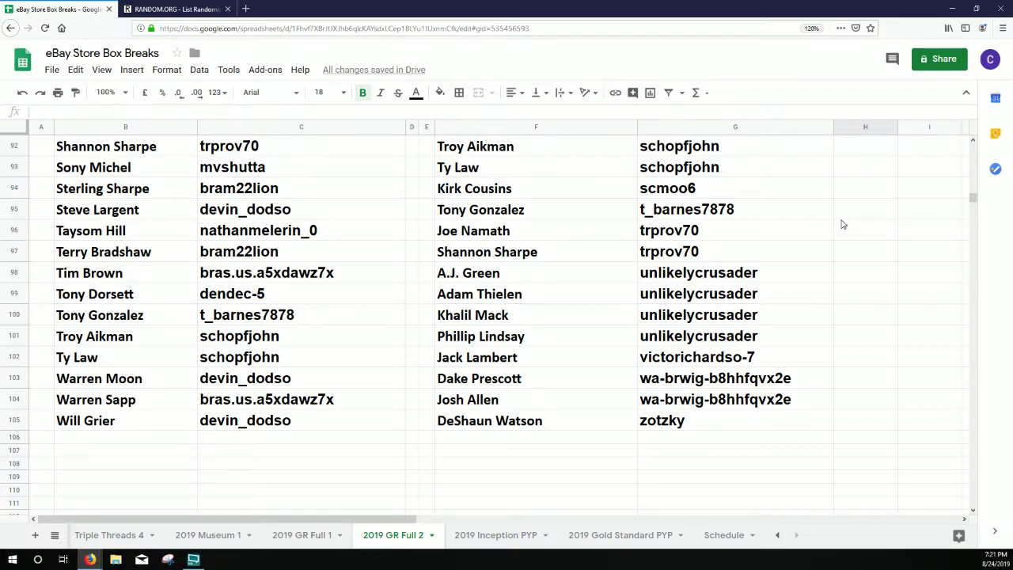
scroll(842, 225, down, 2)
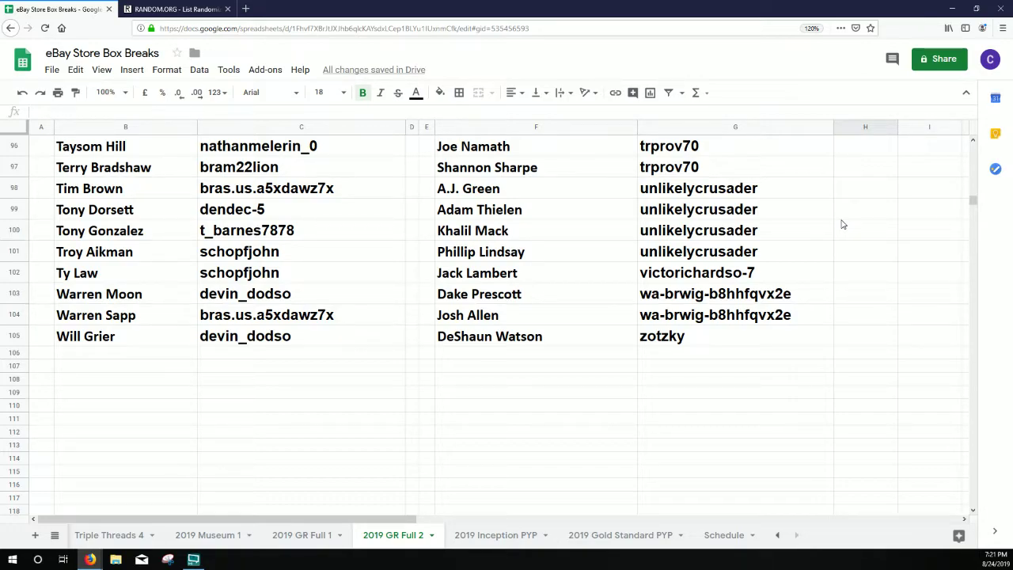
scroll(842, 222, up, 15)
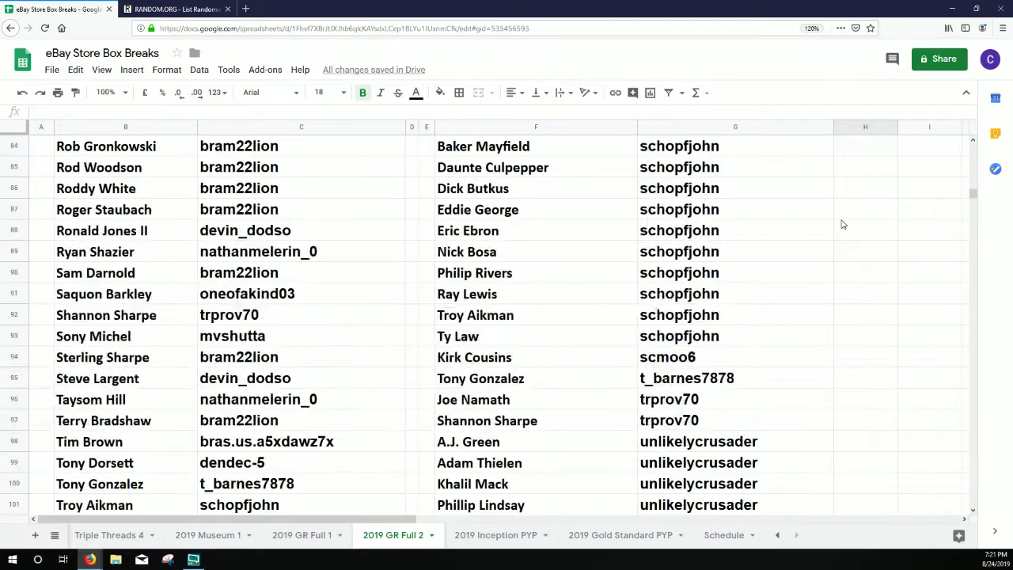
scroll(845, 217, up, 6)
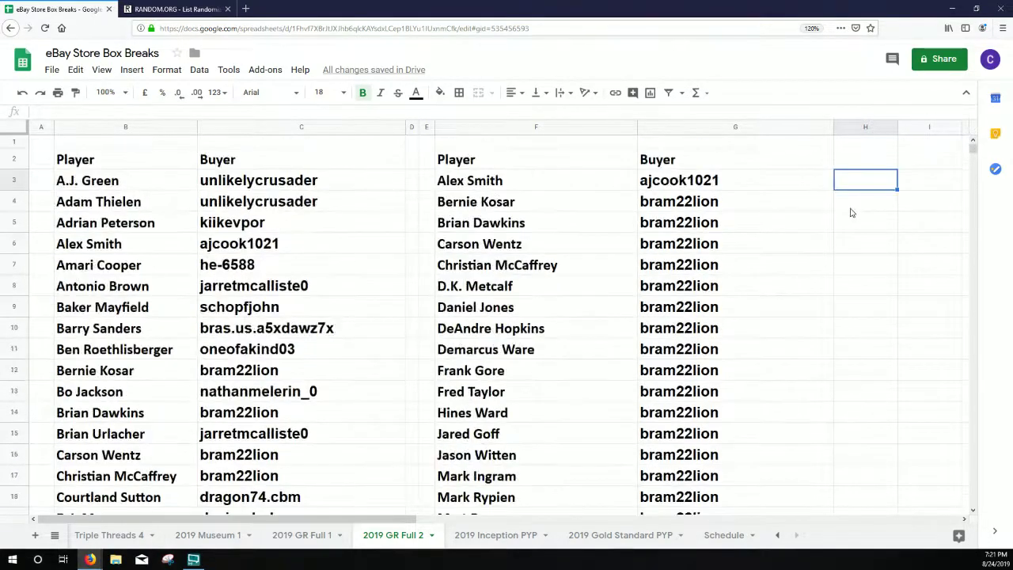
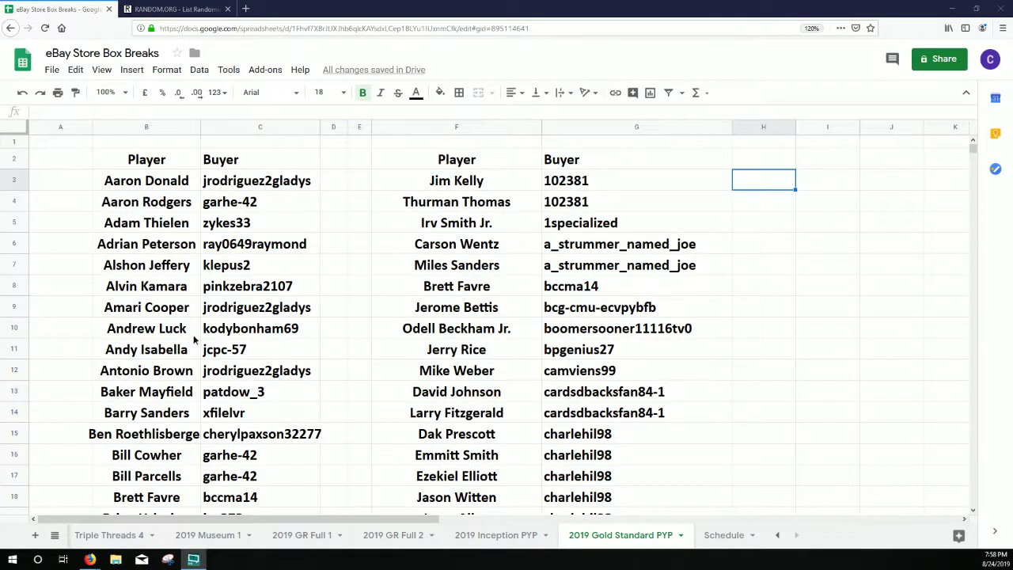
Widen columns B and C on the 2019 Gold Standard PYP sheet to fit the player and buyer names
click(193, 335)
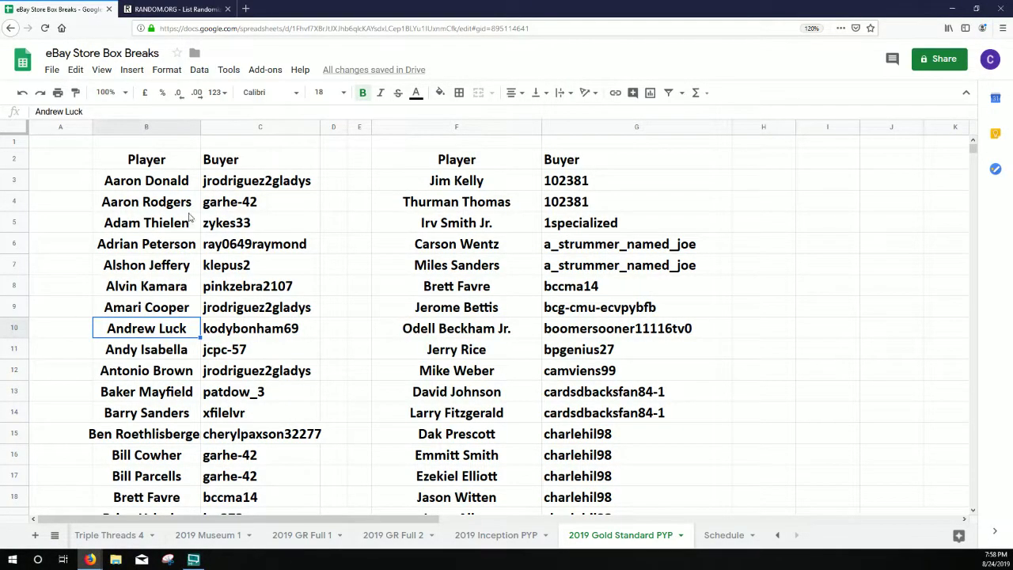
drag(199, 129, 306, 129)
drag(426, 129, 451, 131)
Look through the Player and Buyer lists on the 2019 Gold Standard PYP sheet
scroll(209, 386, down, 6)
scroll(209, 385, down, 15)
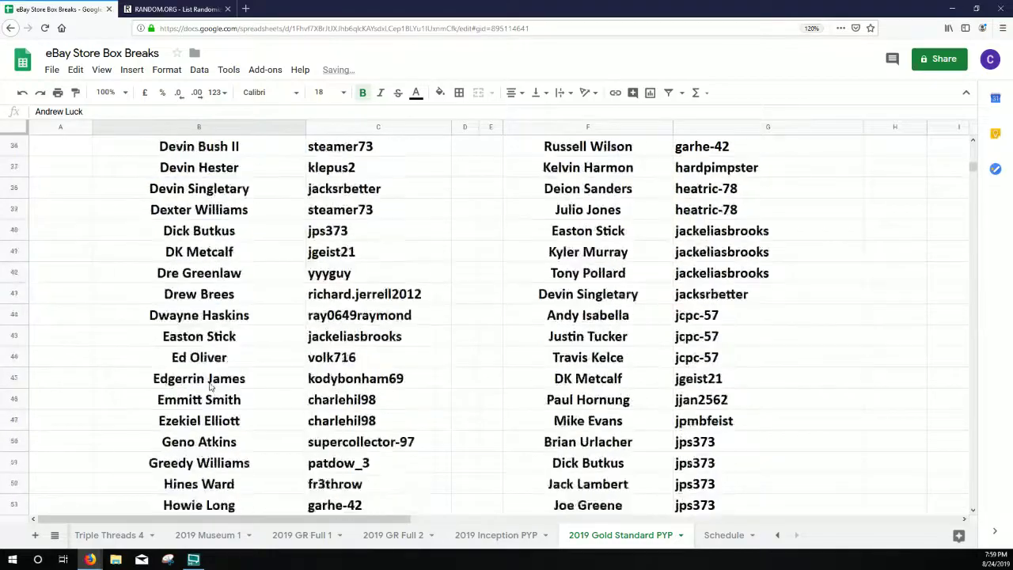
scroll(210, 385, down, 3)
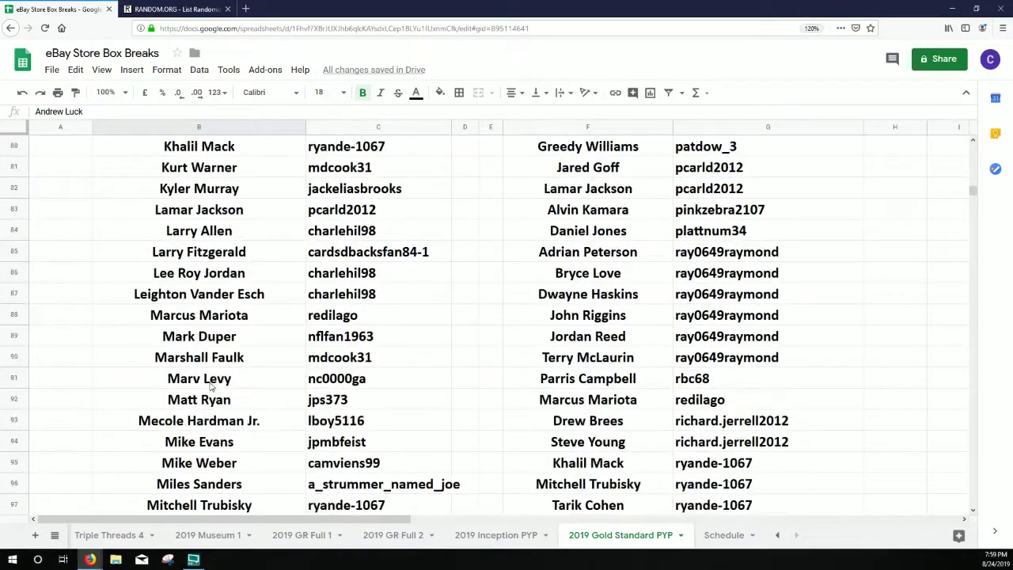
scroll(211, 386, up, 3)
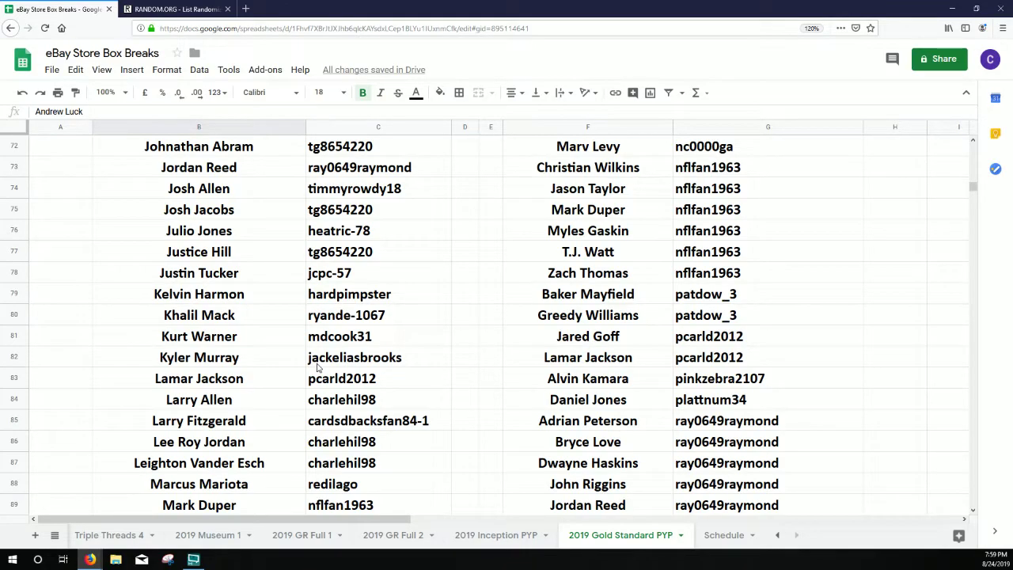
scroll(317, 367, up, 9)
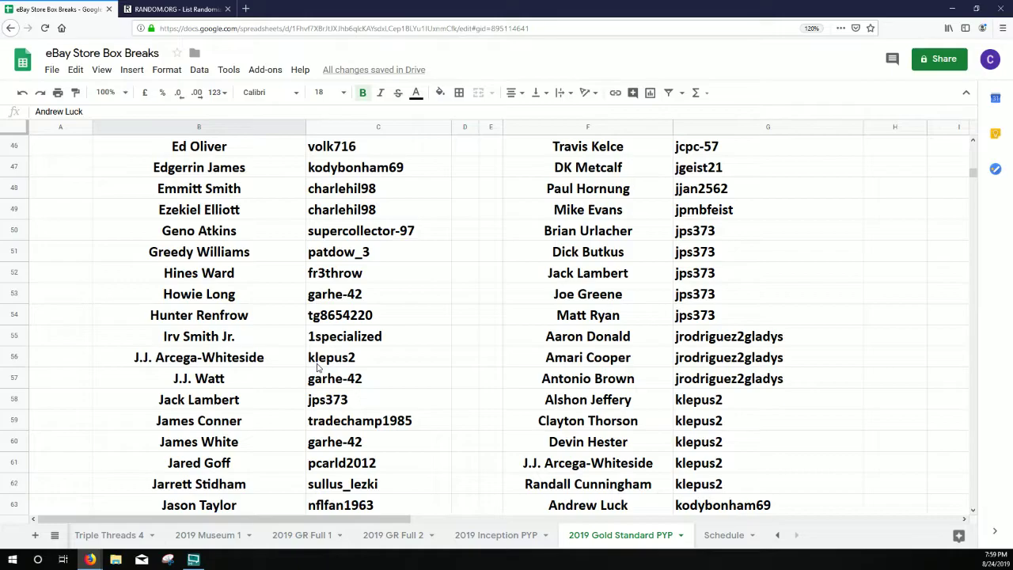
scroll(316, 366, up, 13)
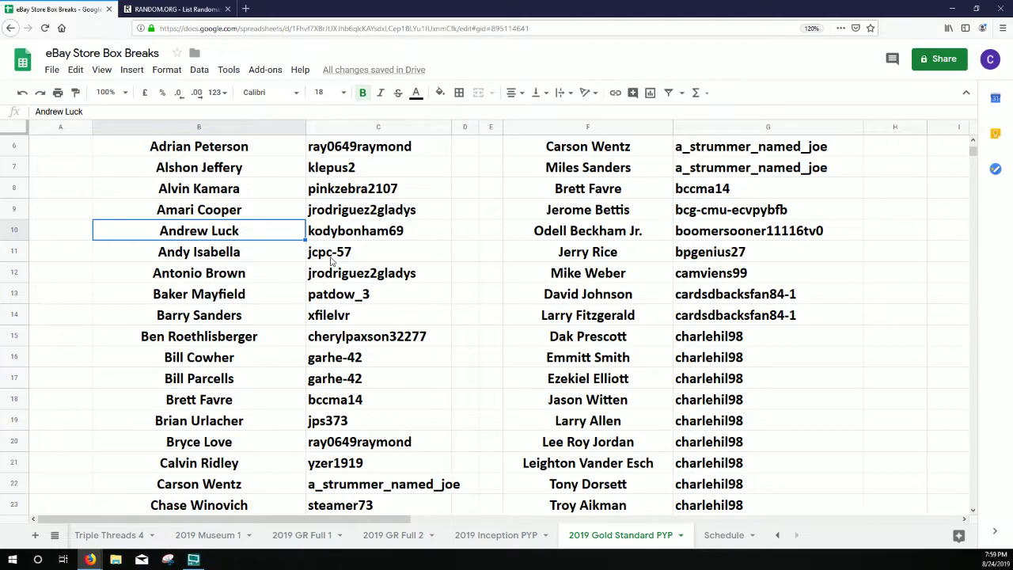
Switch to RANDOM.ORG's List Randomizer, enter Kyler Murray and Andy Isabella on separate lines, and shrink the list field
click(203, 13)
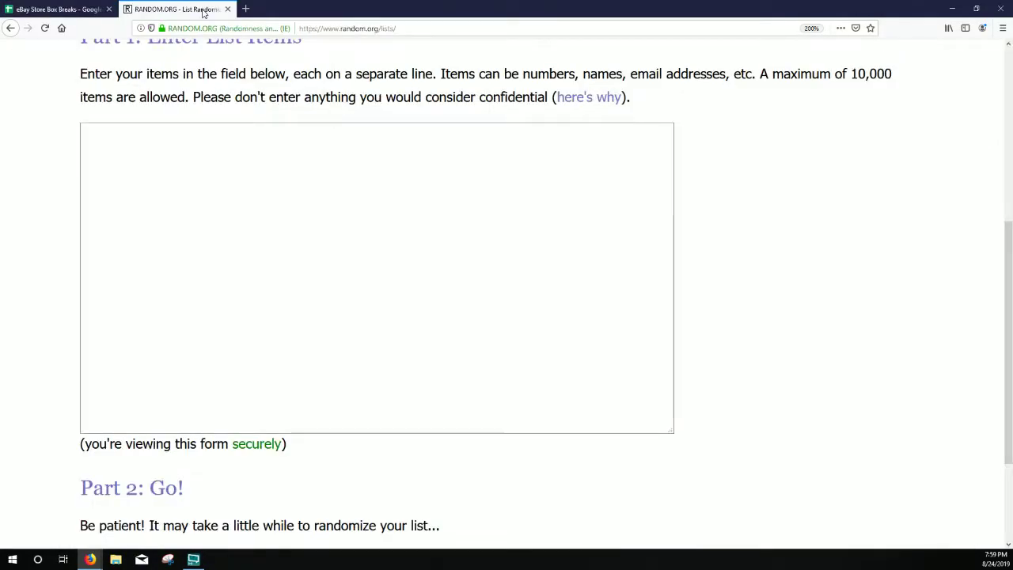
click(188, 174)
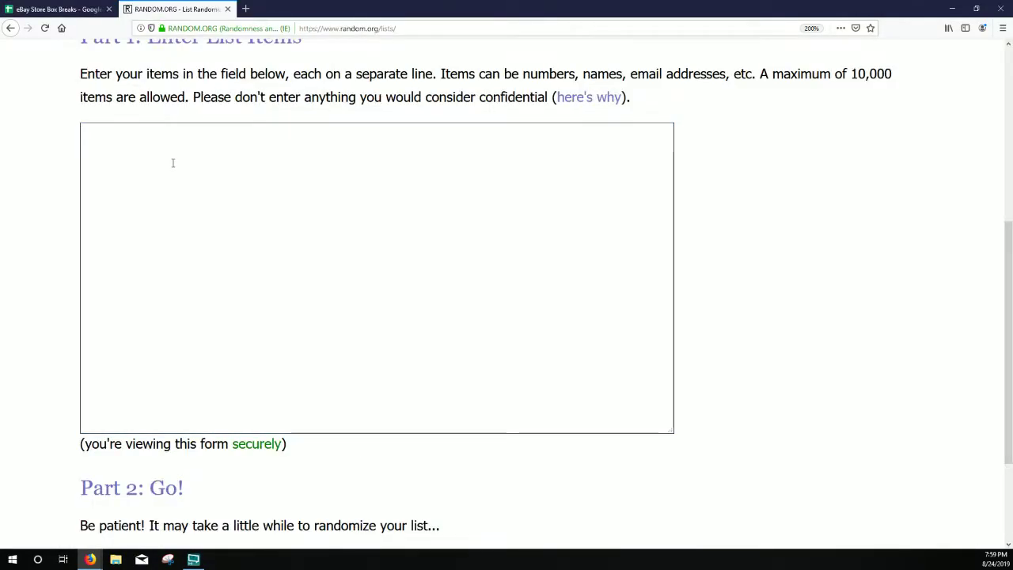
text(Kyler Murray)
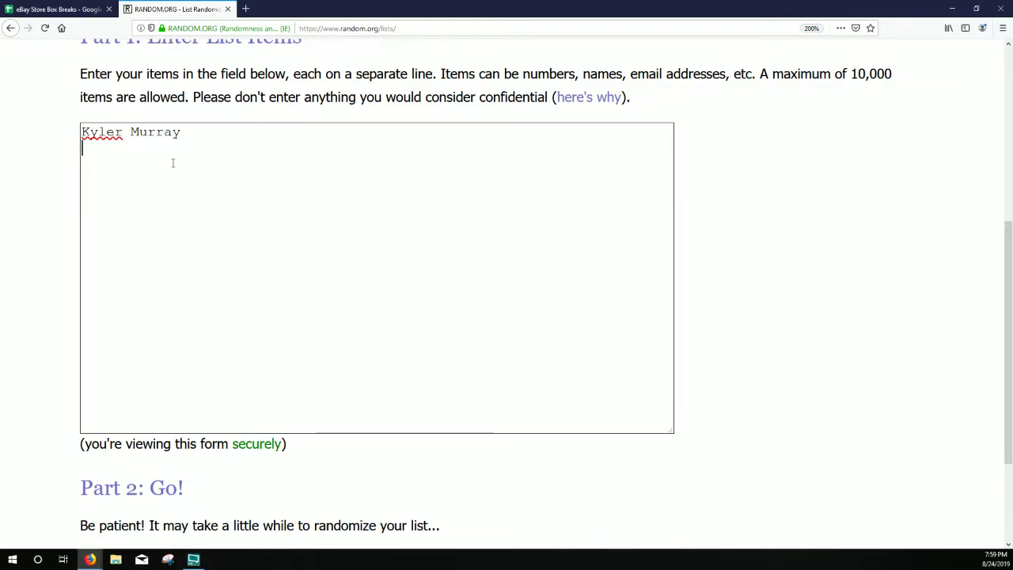
text(Andy Isabella)
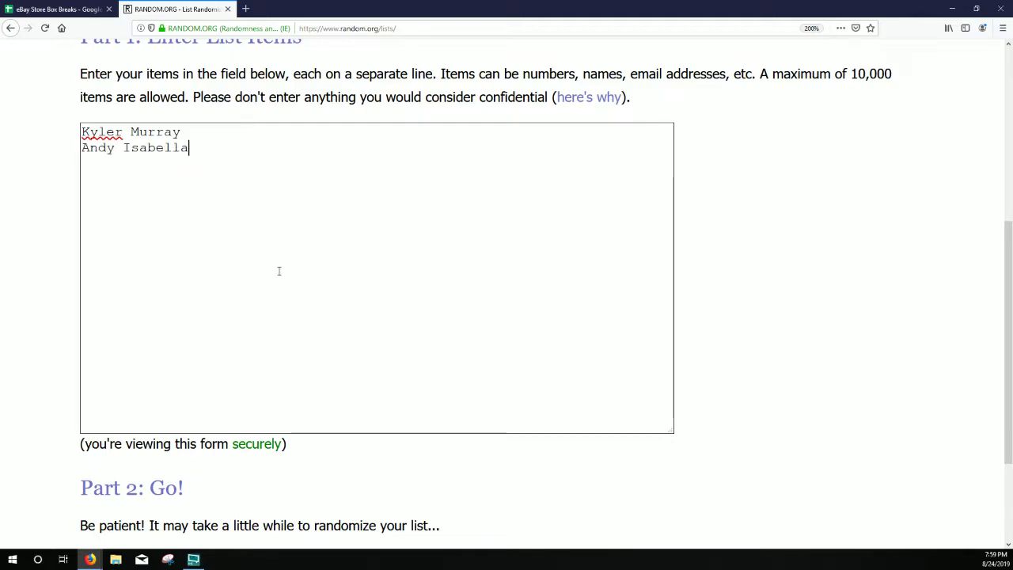
drag(671, 431, 299, 212)
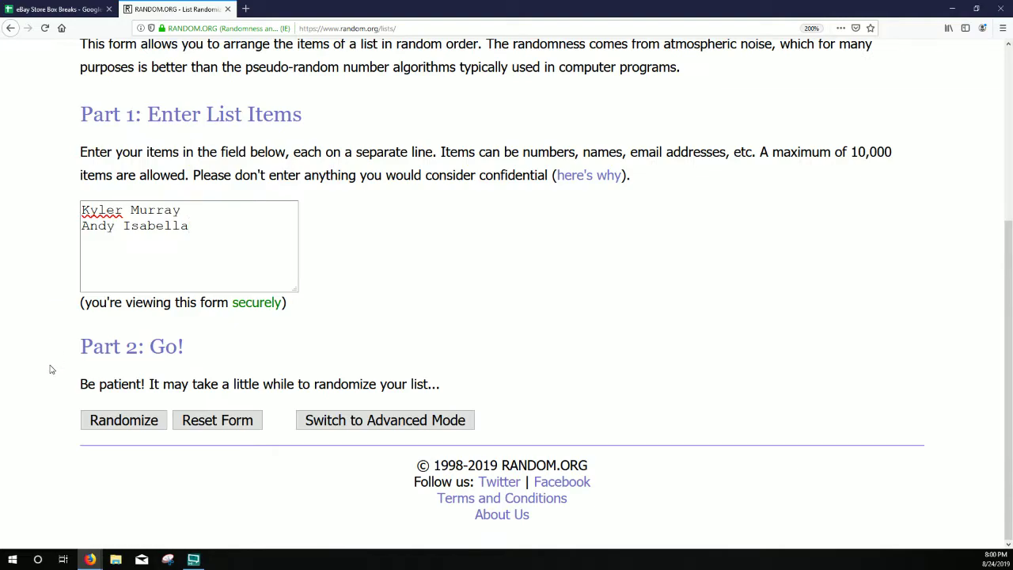
Randomize the two-player list three times in RANDOM.ORG's List Randomizer
click(124, 425)
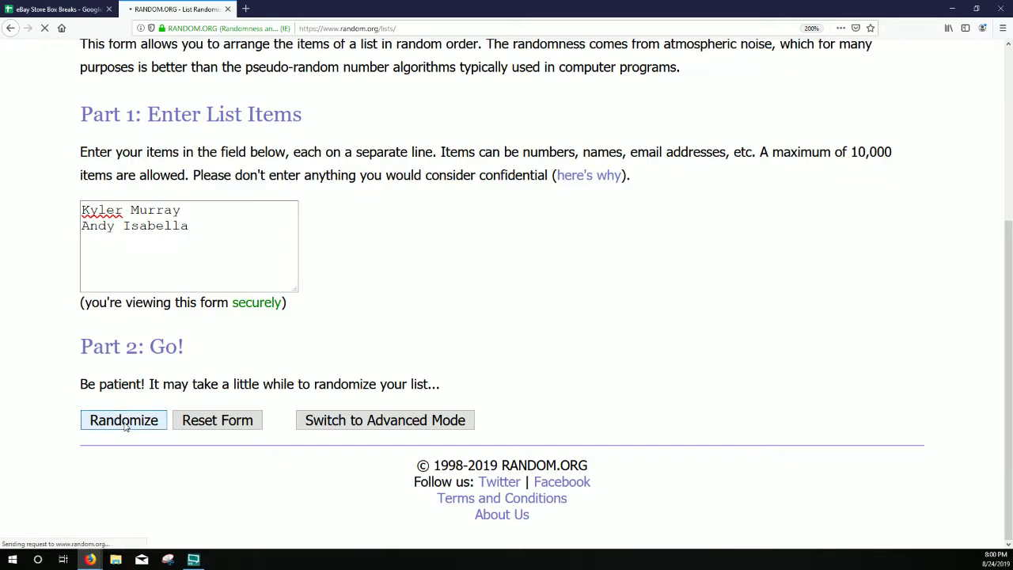
click(123, 466)
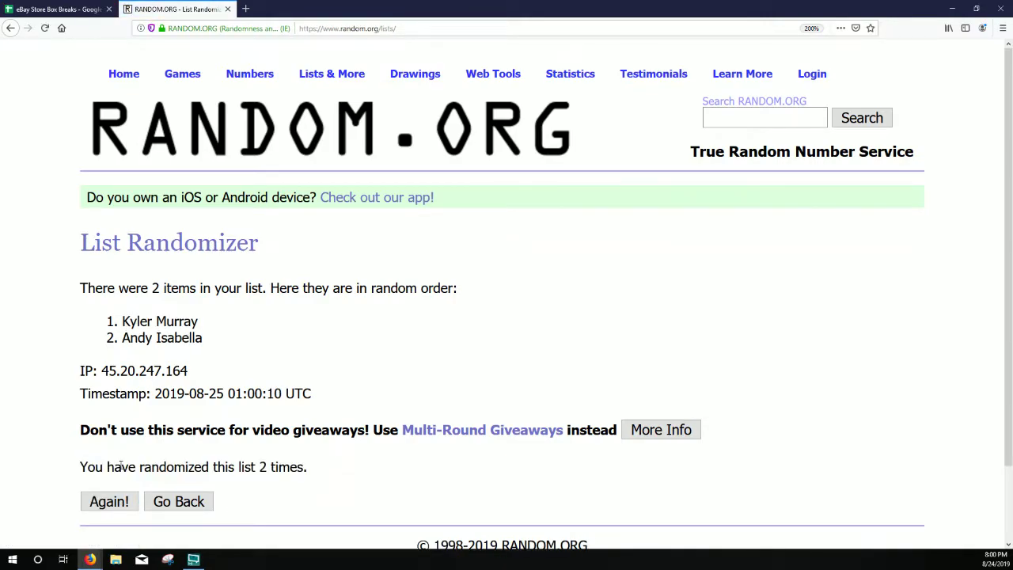
click(116, 499)
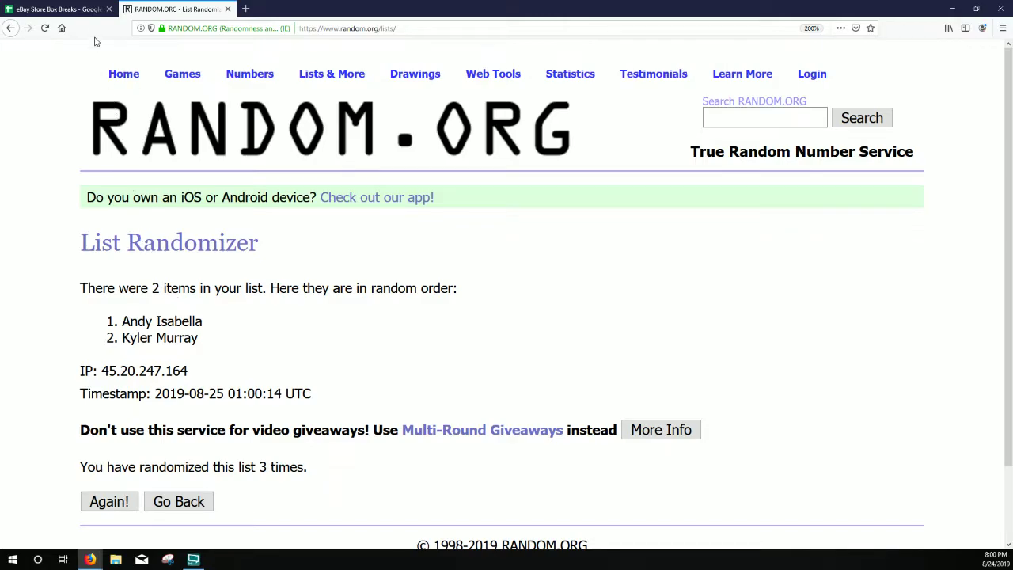
Switch back to the eBay Store Box Breaks spreadsheet and fill Andy Isabella's player and buyer cells B11:C11 with yellow
click(86, 14)
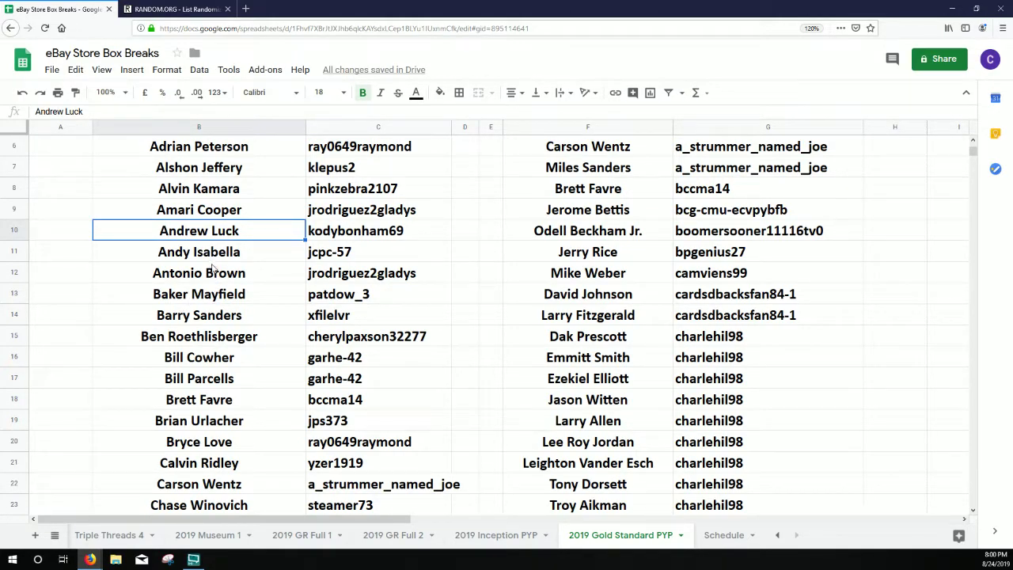
drag(207, 253, 348, 261)
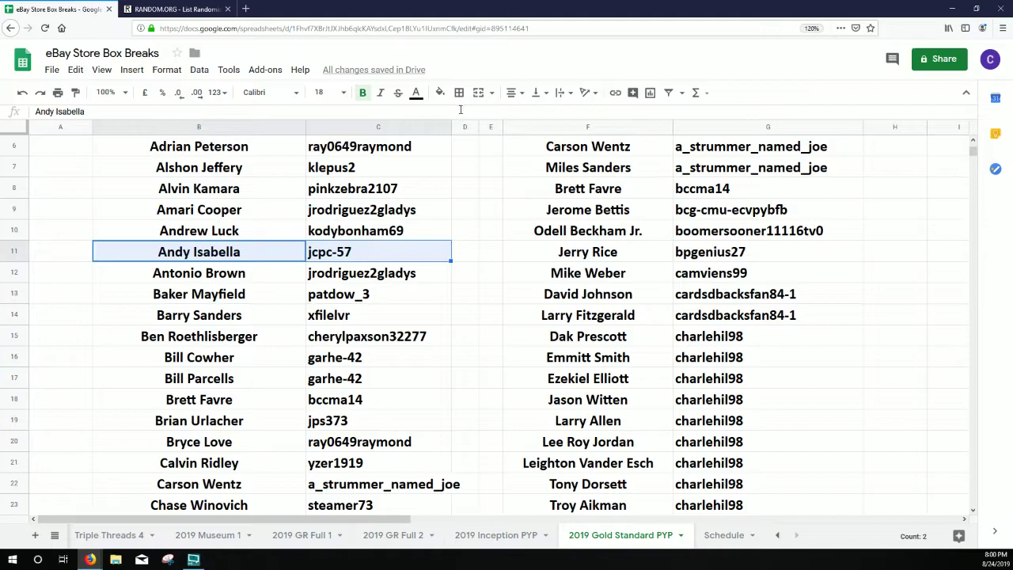
click(440, 93)
click(486, 151)
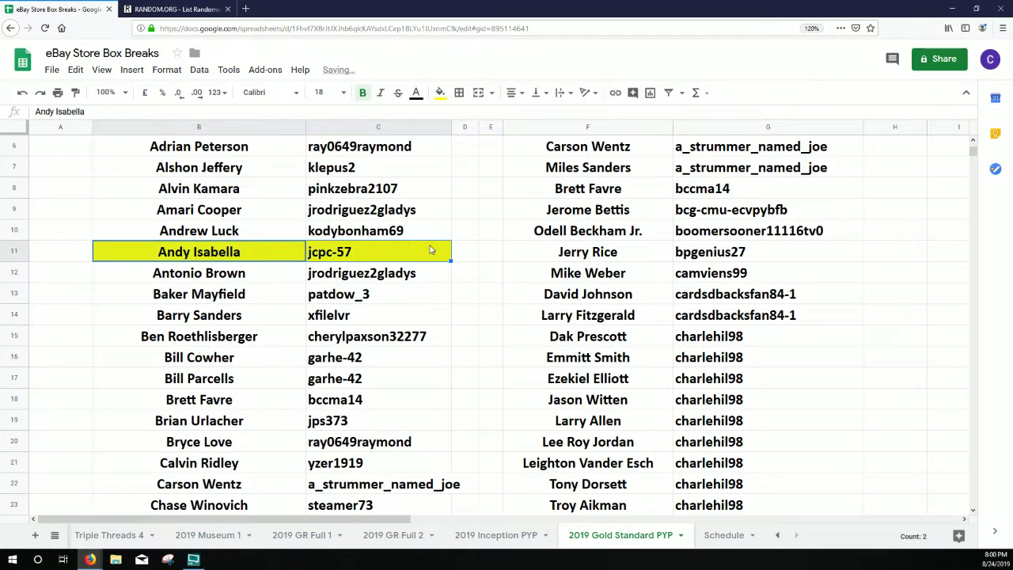
Highlight Myles Gaskin's player and buyer cells B98:C98 in yellow on the 2019 Gold Standard PYP sheet
scroll(271, 324, down, 10)
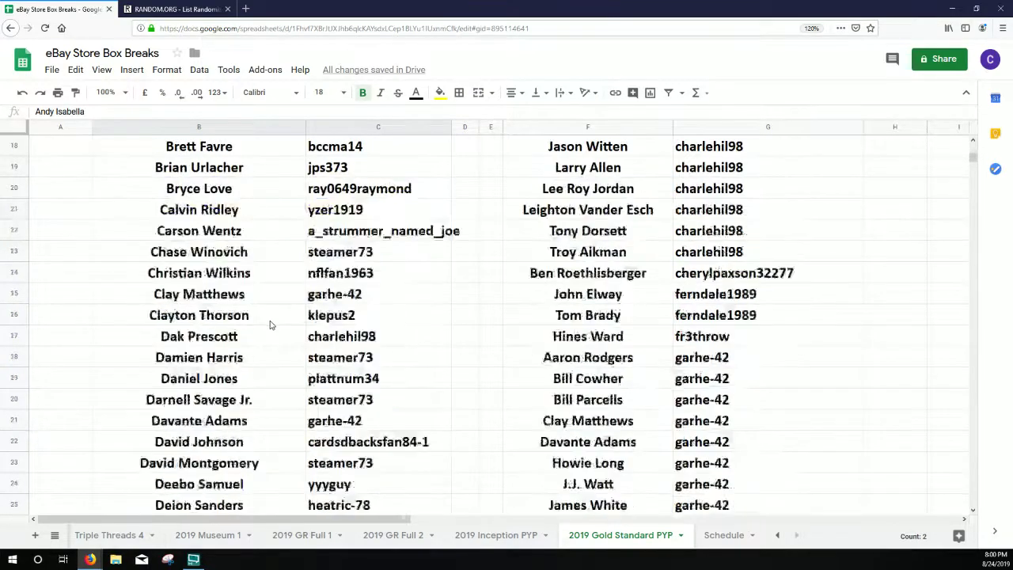
scroll(270, 324, down, 15)
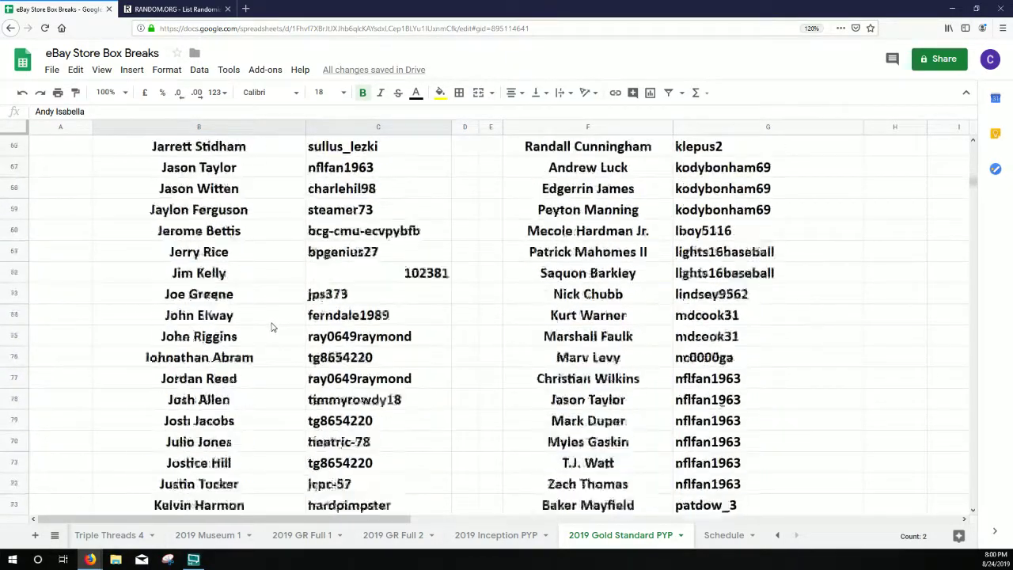
scroll(271, 325, down, 3)
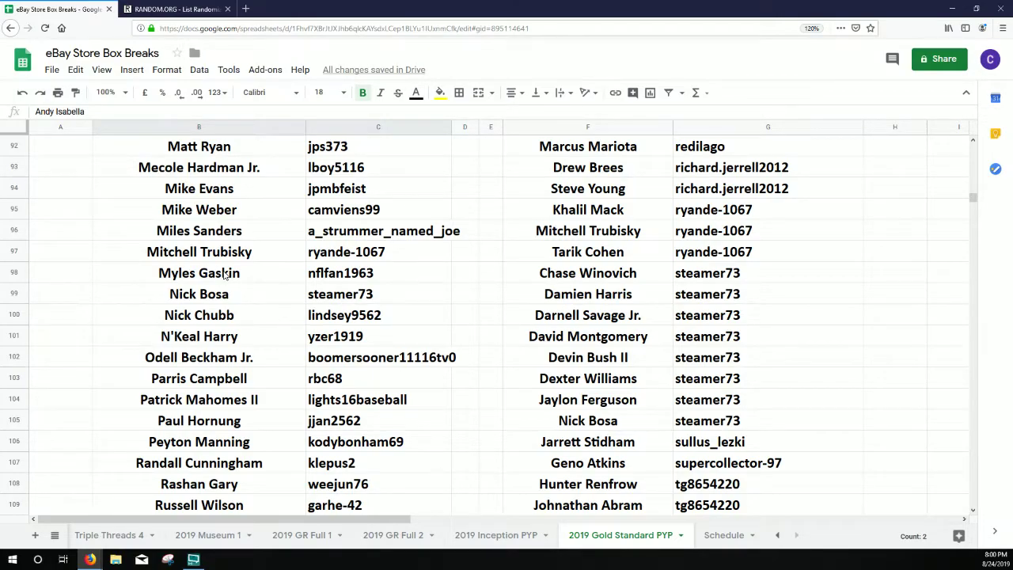
drag(224, 273, 341, 271)
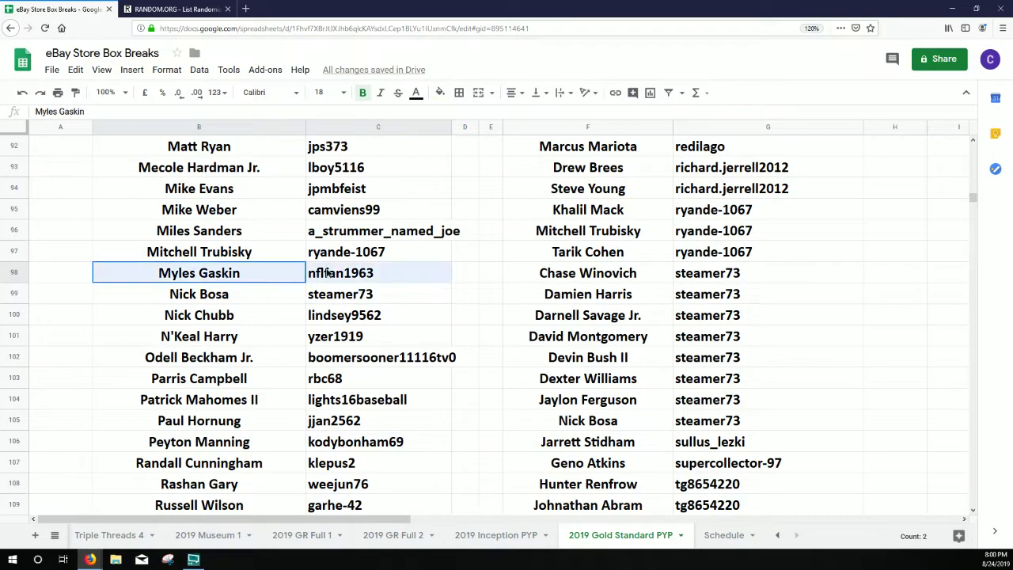
click(440, 92)
click(487, 152)
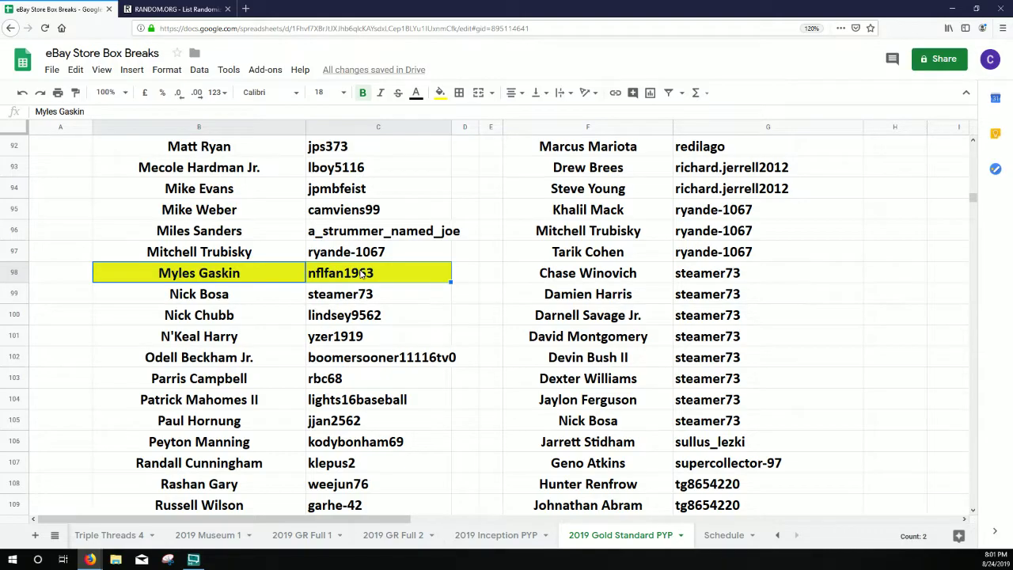
Fill Josh Jacobs's player and buyer cells B75:C75 with yellow
scroll(362, 273, up, 6)
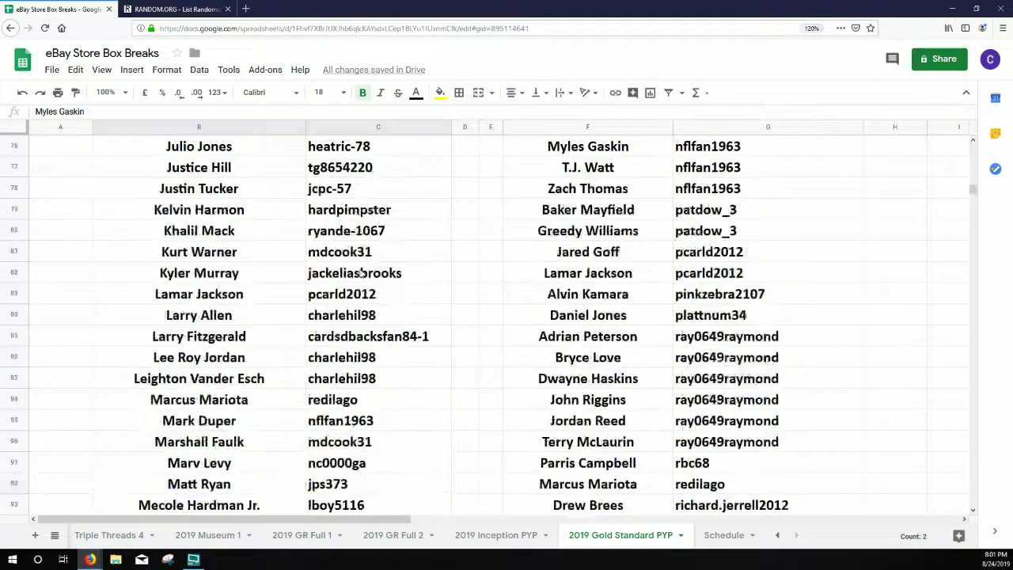
scroll(362, 273, up, 1)
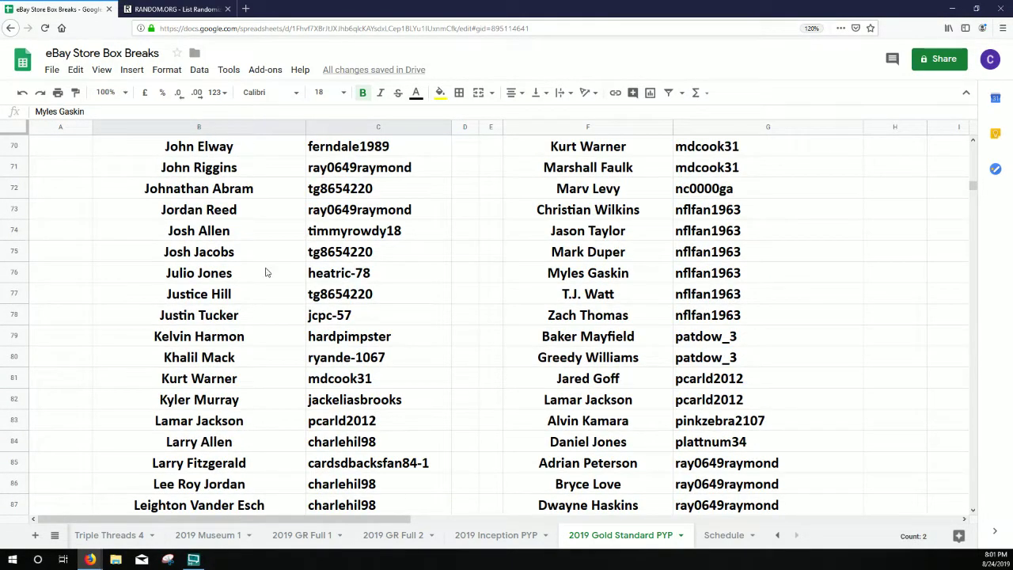
click(235, 257)
key(shift+Right)
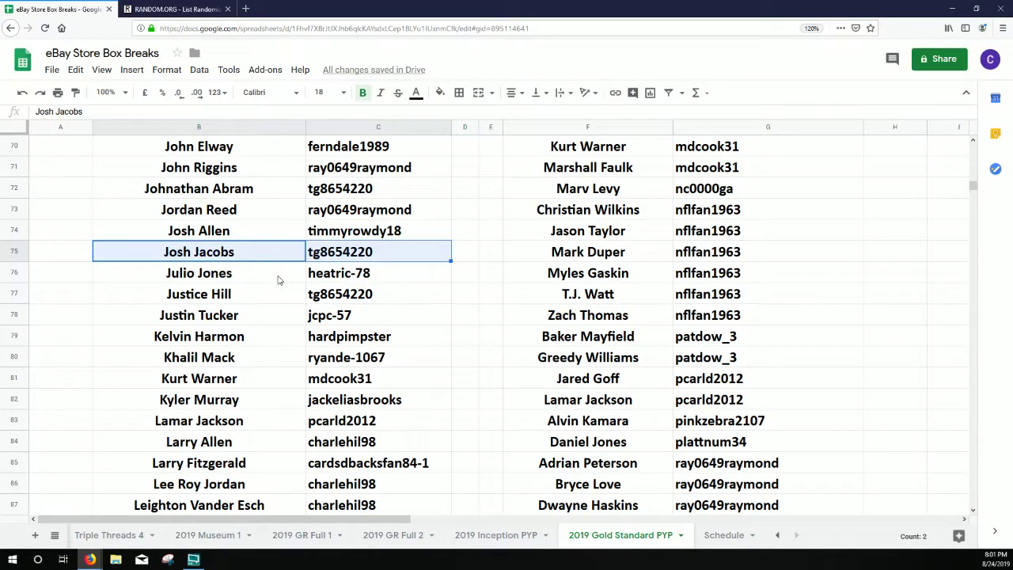
click(440, 92)
click(486, 152)
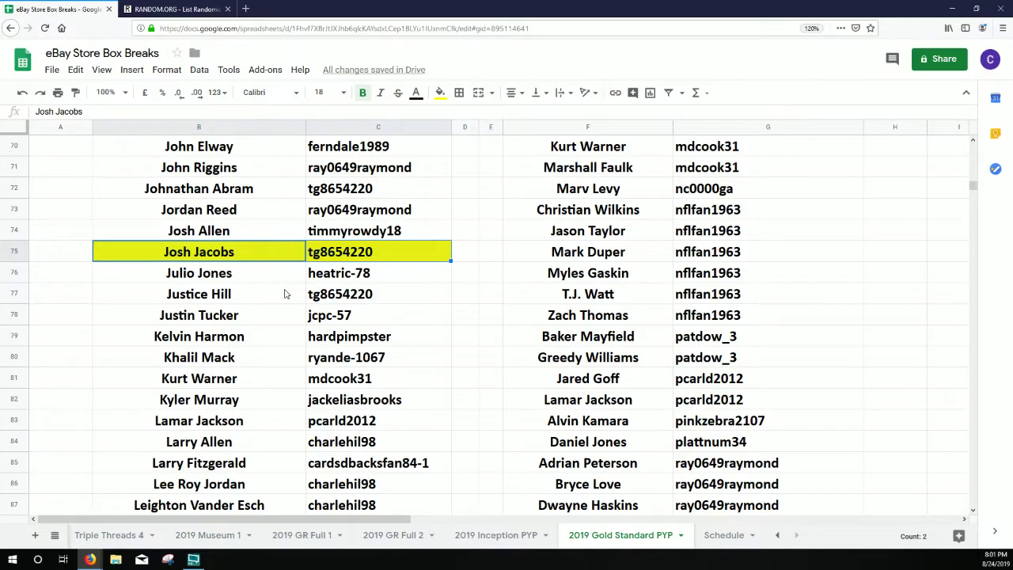
Look through the Player and Buyer lists down to row 123 and return to the first buyer entry in C3
scroll(285, 294, down, 15)
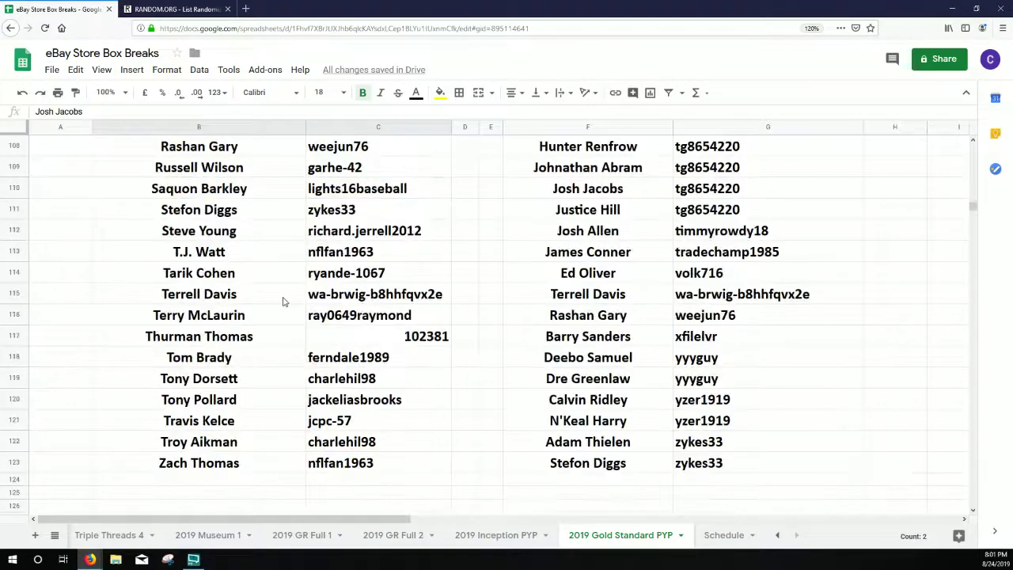
scroll(285, 303, up, 2)
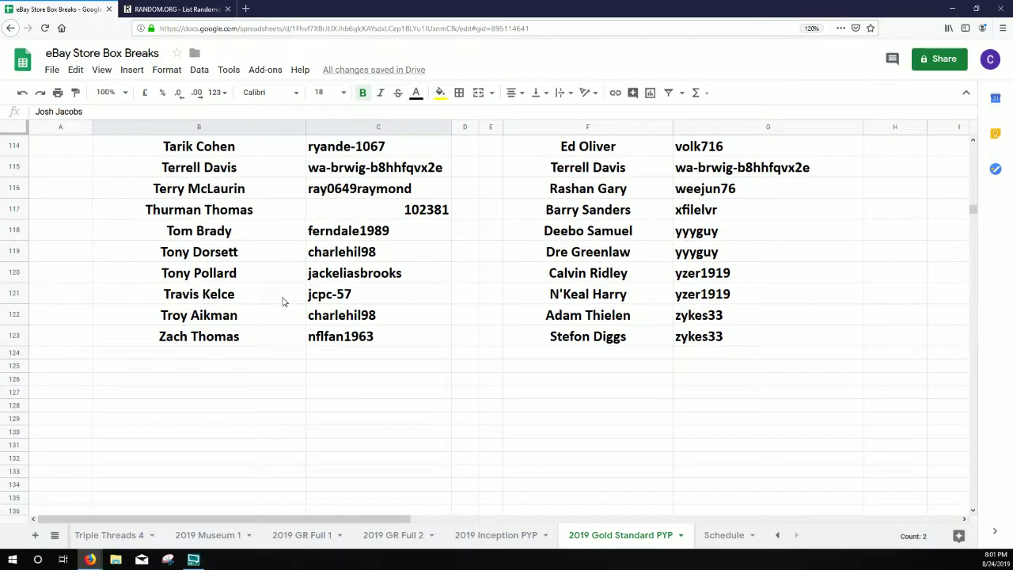
scroll(284, 299, up, 20)
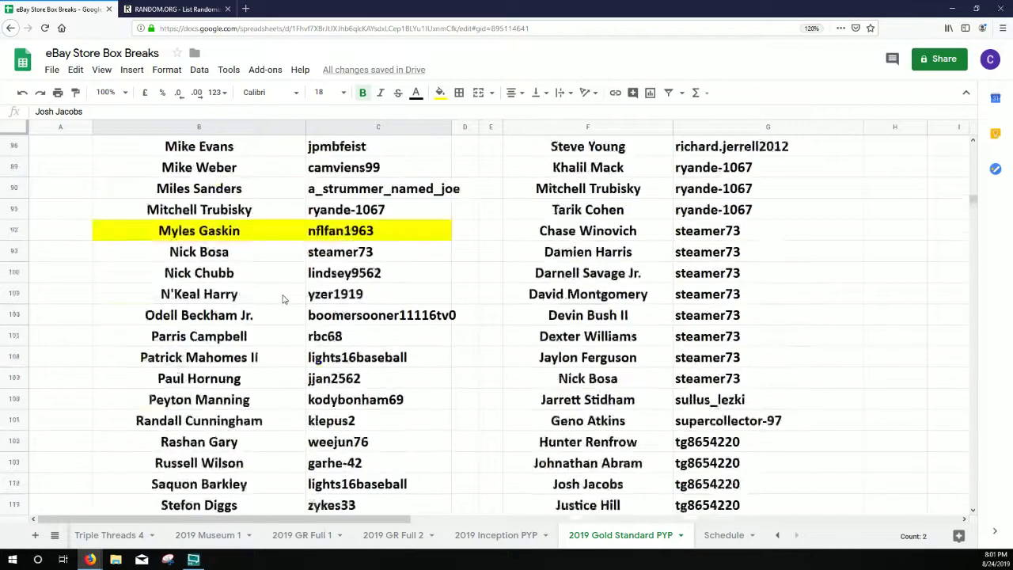
scroll(281, 294, up, 6)
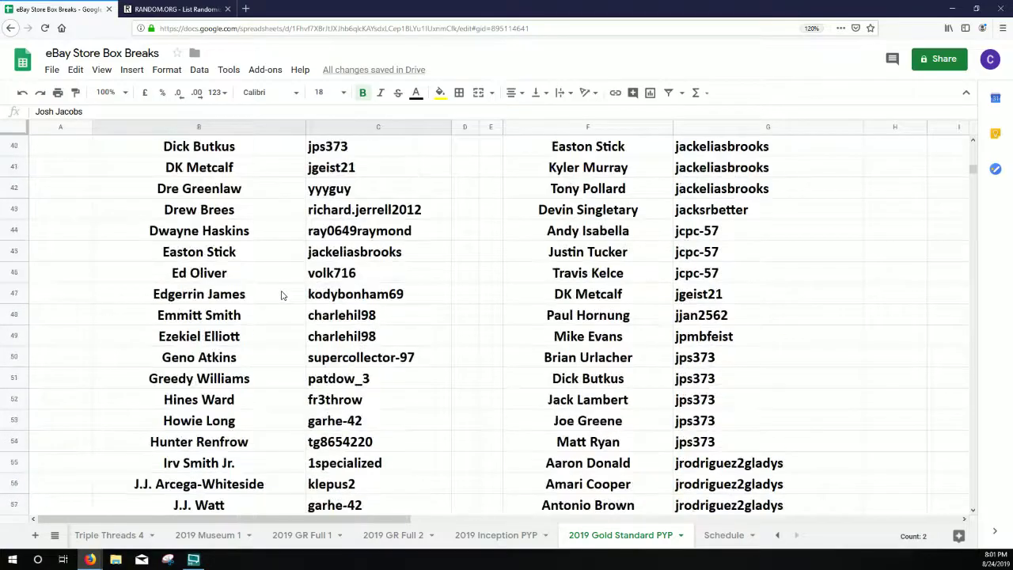
scroll(281, 295, up, 1)
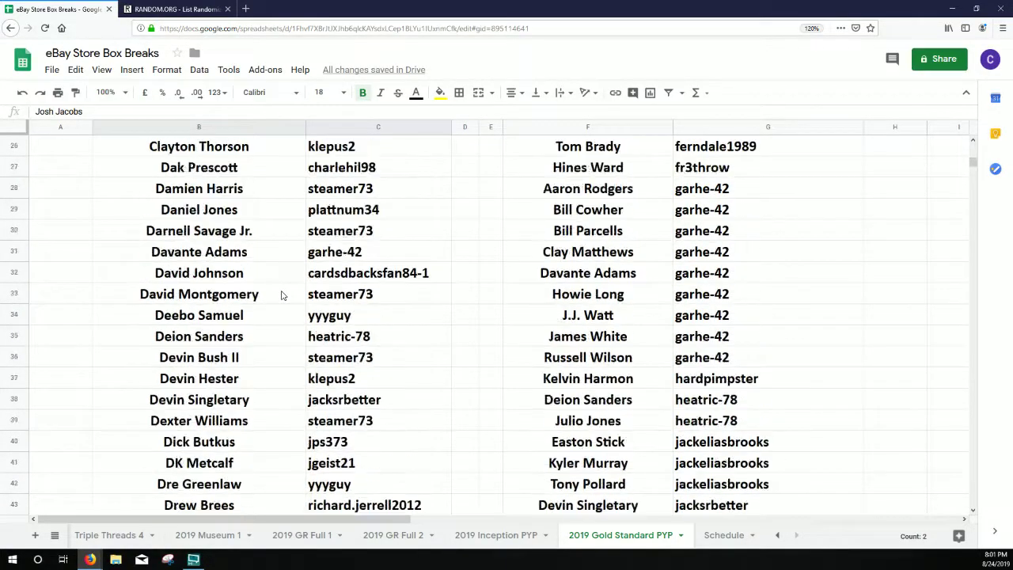
scroll(280, 294, up, 1)
scroll(281, 295, up, 1)
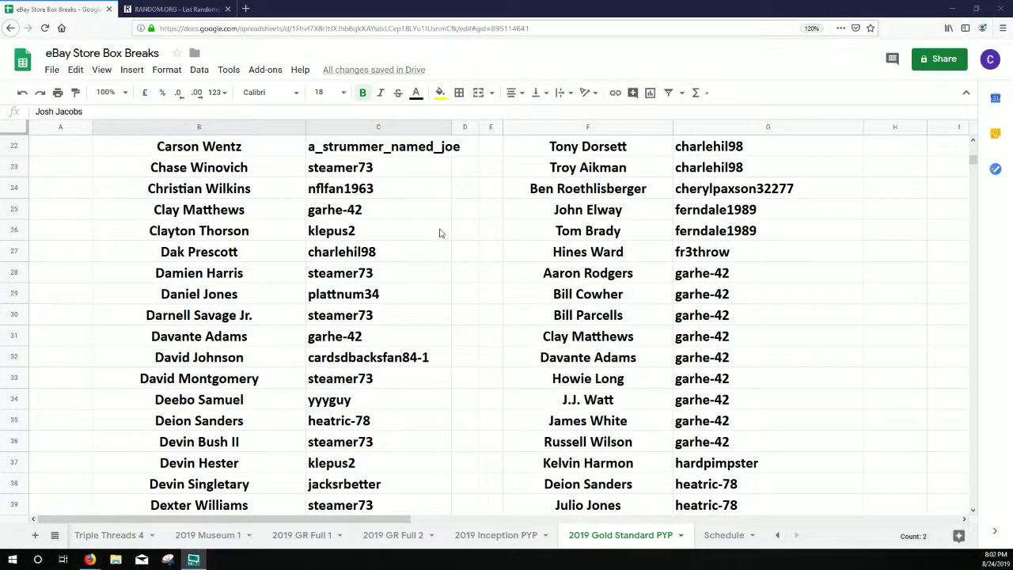
click(419, 251)
scroll(393, 277, up, 7)
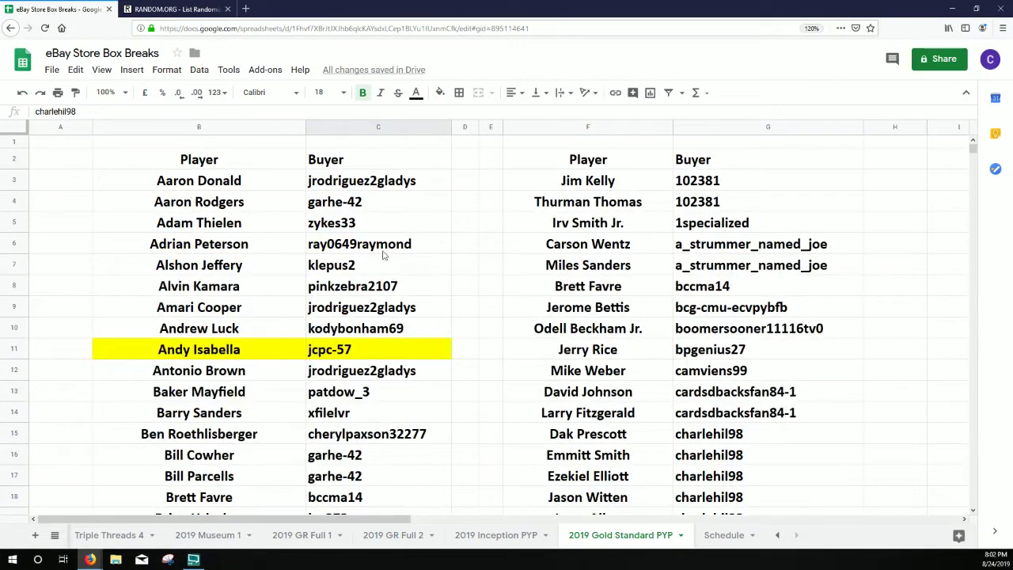
scroll(360, 299, down, 8)
scroll(360, 300, up, 7)
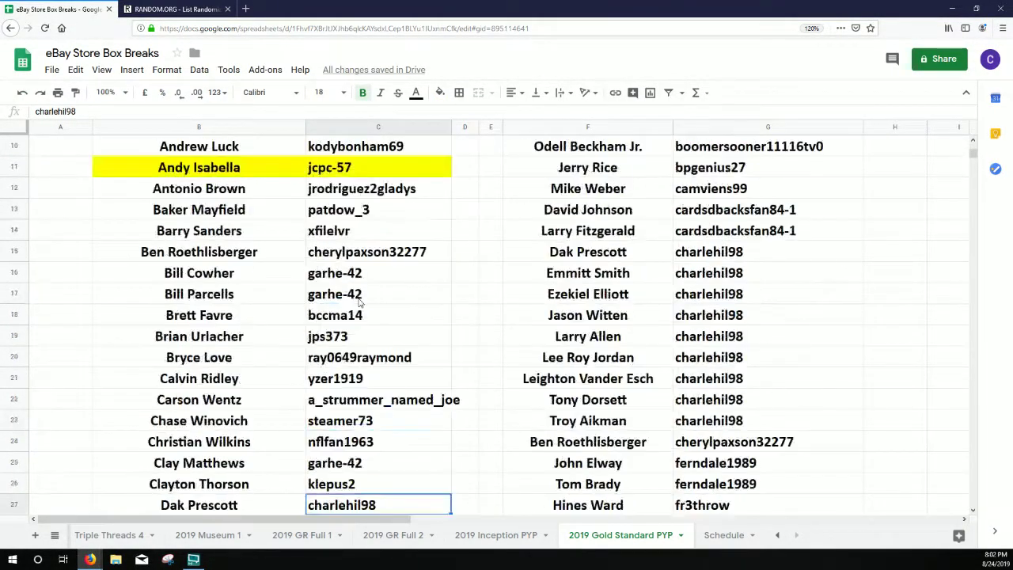
scroll(359, 299, up, 2)
click(357, 189)
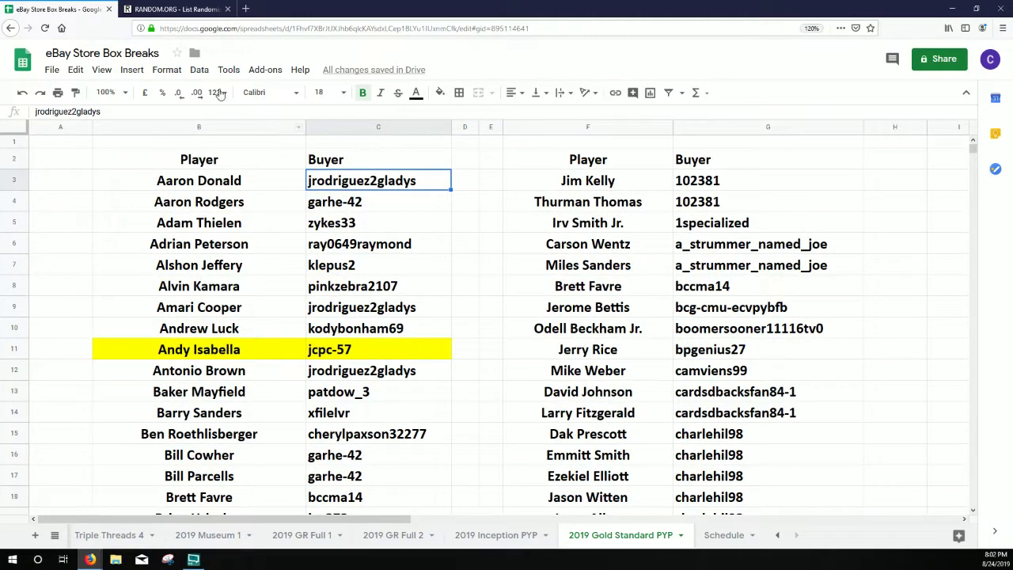
Close the used RANDOM.ORG page and open a fresh List Randomizer in a new browser tab
click(178, 9)
click(228, 9)
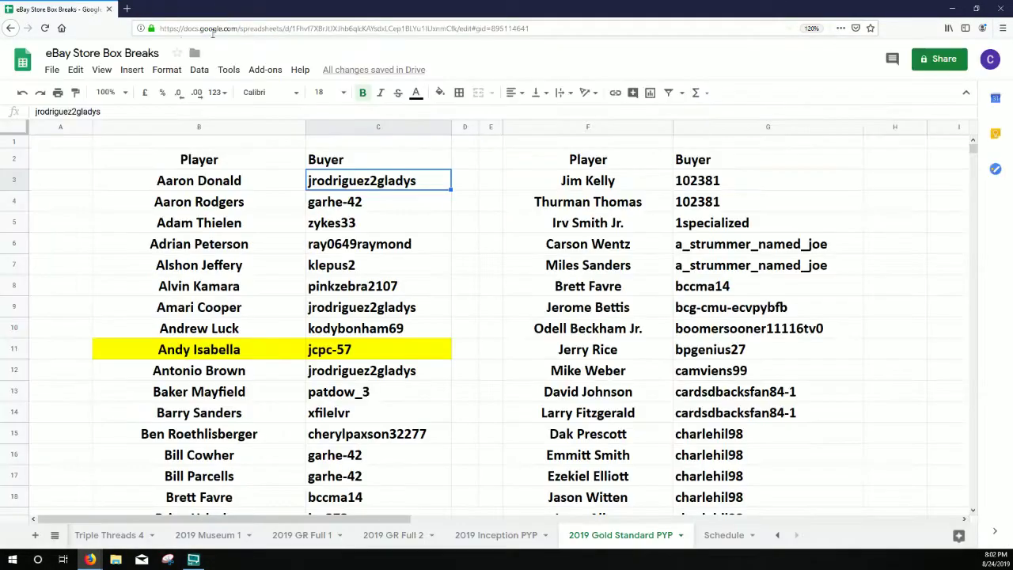
click(126, 8)
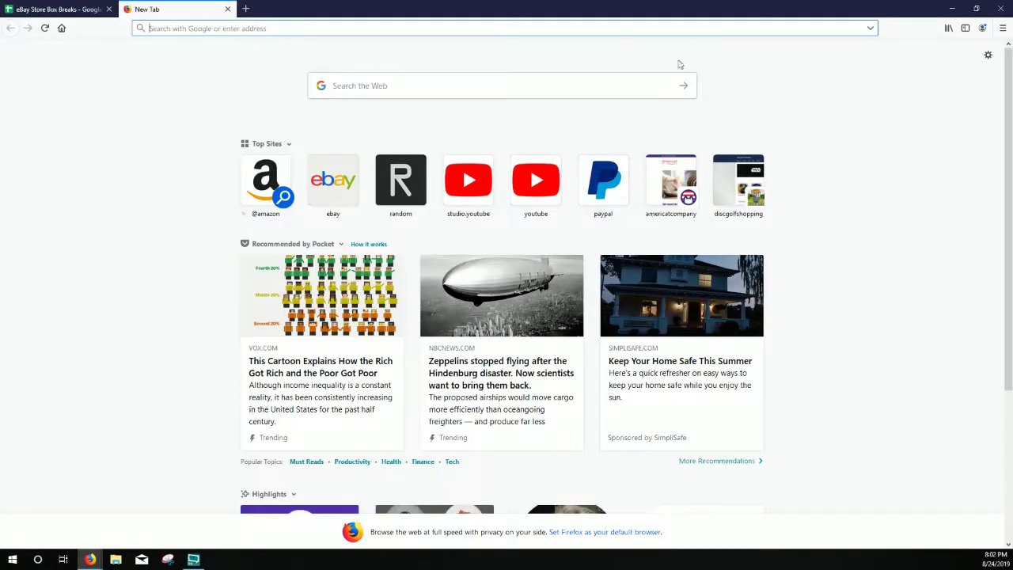
click(405, 187)
scroll(82, 328, down, 20)
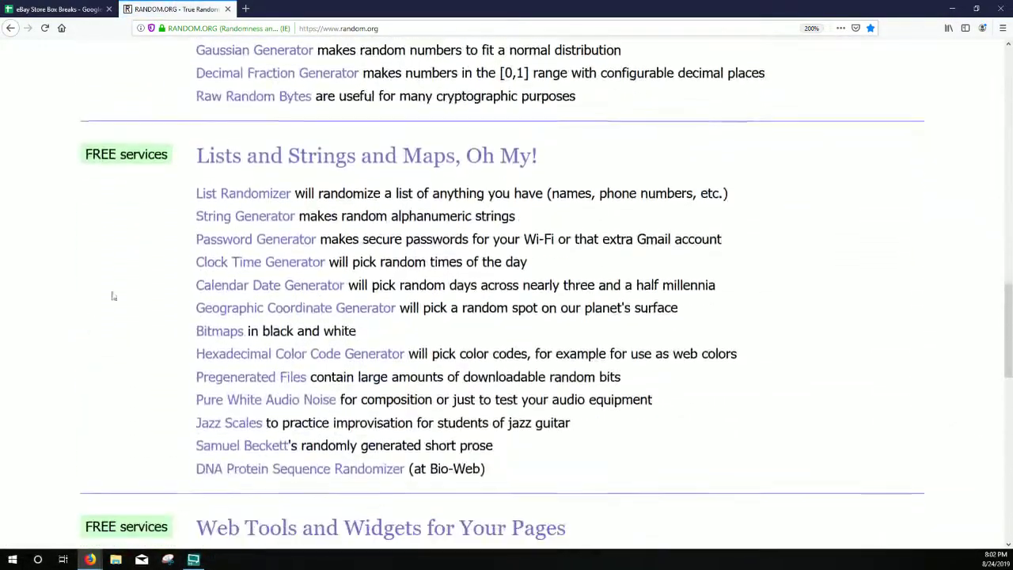
click(228, 193)
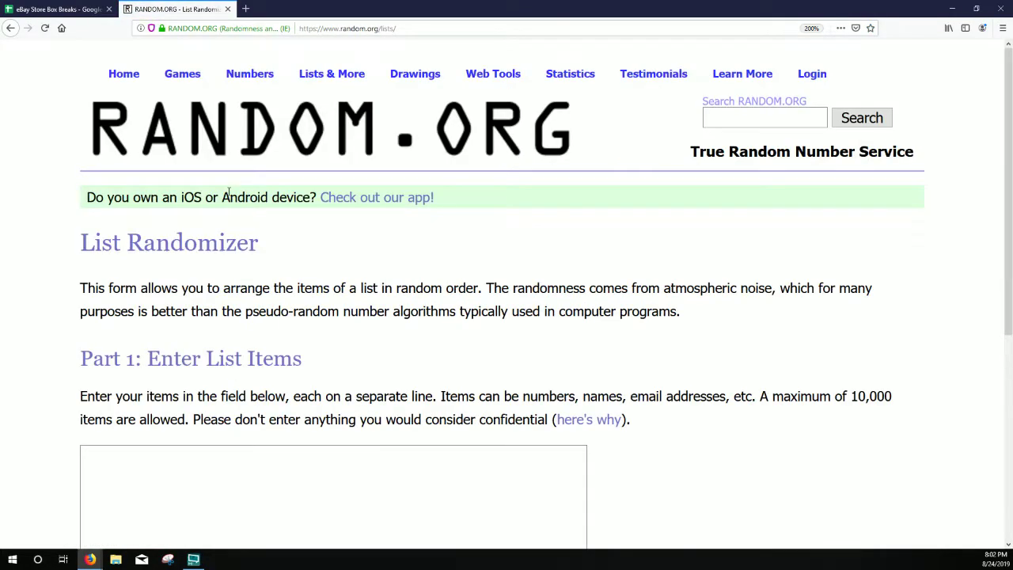
Enlarge the empty list items field in the List Randomizer and return to the eBay Store Box Breaks spreadsheet
scroll(48, 298, down, 5)
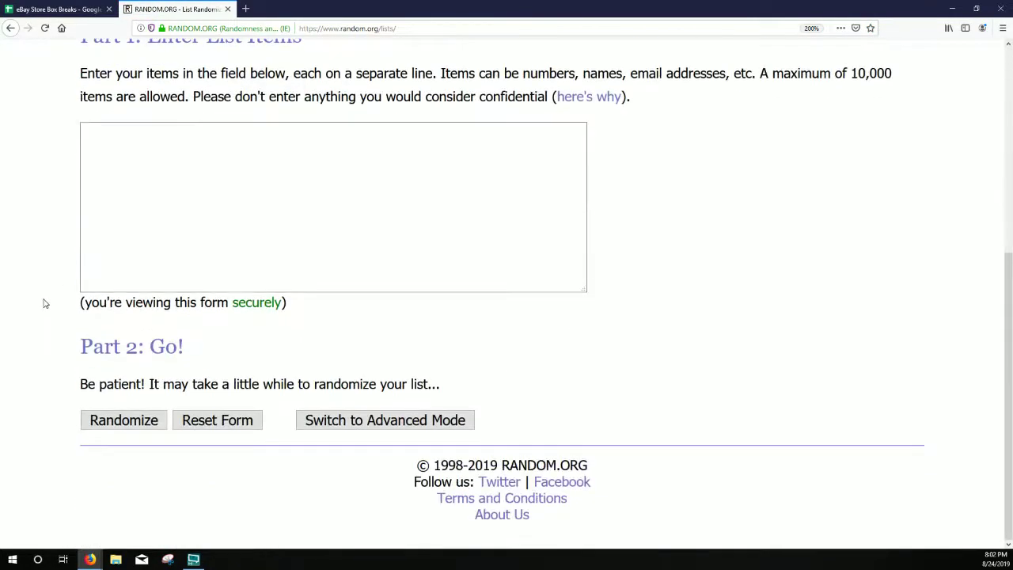
drag(584, 291, 676, 432)
click(54, 9)
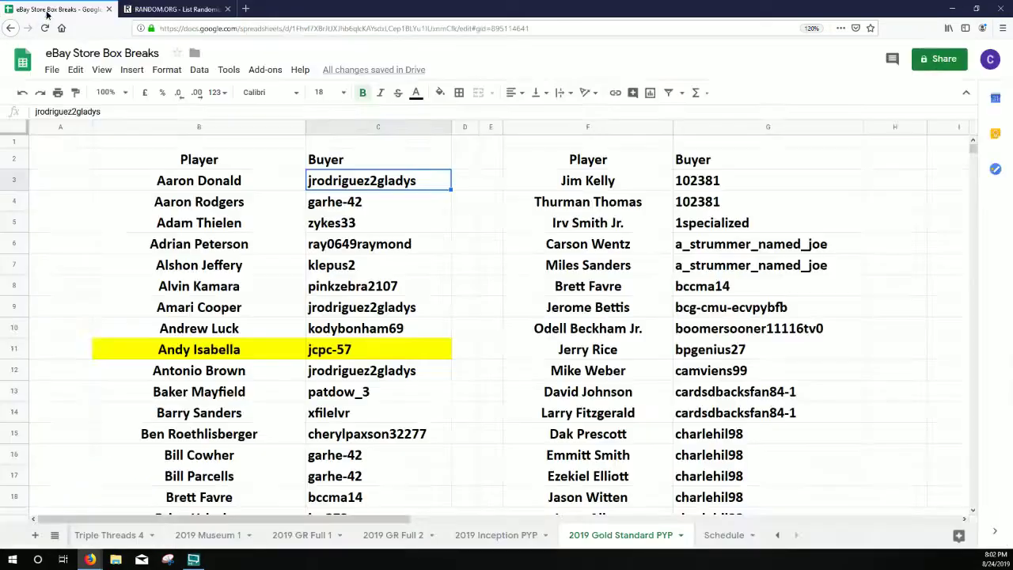
Copy the full Buyer list in cells C3:C123 of the 2019 Gold Standard PYP sheet
click(379, 194)
click(385, 182)
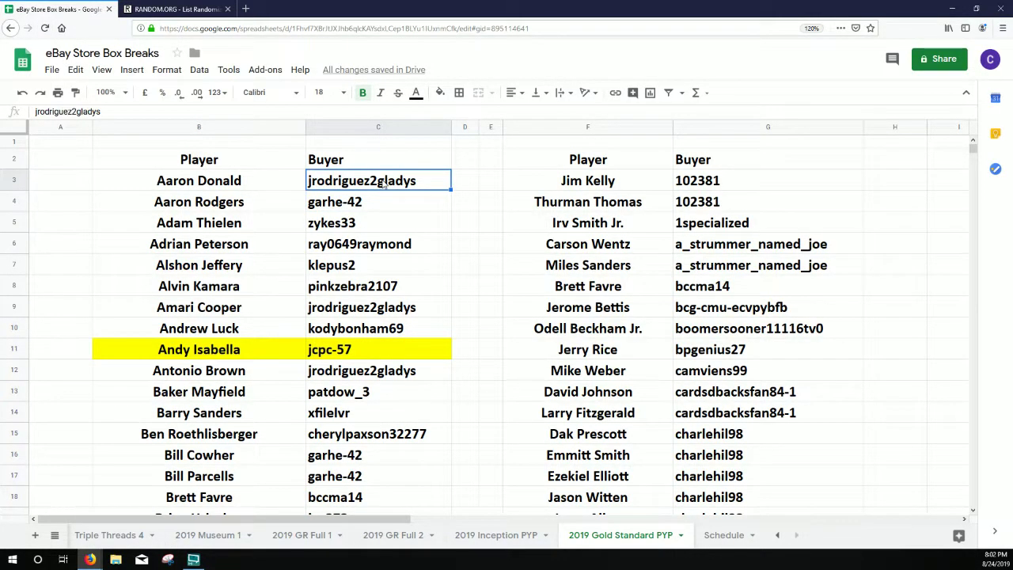
key(shift+Down)
key(shift+Down)
key(shift+Down)
key(shift+Down)
key(shift+Down)
key(shift+Down)
key(shift+Down)
key(shift+Down)
key(shift+Down)
key(shift+Down)
key(shift+Down)
key(shift+Down)
key(shift+Down)
key(shift+Down)
key(shift+Down)
key(shift+Down)
key(shift+Down)
key(shift+Down)
key(shift+Down)
key(shift+Down)
key(shift+Down)
key(shift+Down)
key(shift+Down)
key(shift+Down)
key(shift+Down)
key(shift+Down)
key(shift+Down)
key(shift+Down)
key(shift+Down)
key(shift+Down)
key(shift+Down)
key(shift+Down)
key(shift+Down)
key(shift+Down)
key(shift+Down)
key(shift+Down)
key(shift+Down)
key(shift+Down)
key(shift+Down)
key(shift+Down)
key(shift+Down)
key(shift+Down)
key(shift+Down)
key(shift+Down)
key(shift+Down)
key(shift+Down)
key(shift+Down)
key(shift+Down)
key(shift+Down)
key(shift+Down)
key(shift+Down)
key(shift+Down)
key(shift+Down)
key(shift+Down)
key(shift+Down)
key(shift+Down)
key(shift+Down)
key(shift+Down)
key(shift+Down)
key(shift+Down)
key(shift+Down)
key(shift+Down)
key(shift+Down)
key(shift+Down)
key(shift+Down)
key(shift+Down)
key(shift+Down)
key(shift+Down)
key(shift+Down)
key(shift+Down)
key(shift+Down)
key(shift+Down)
key(shift+Down)
key(shift+Down)
key(shift+Down)
key(shift+Down)
key(shift+Down)
key(shift+Down)
key(shift+Down)
key(shift+Down)
key(shift+Down)
key(shift+Down)
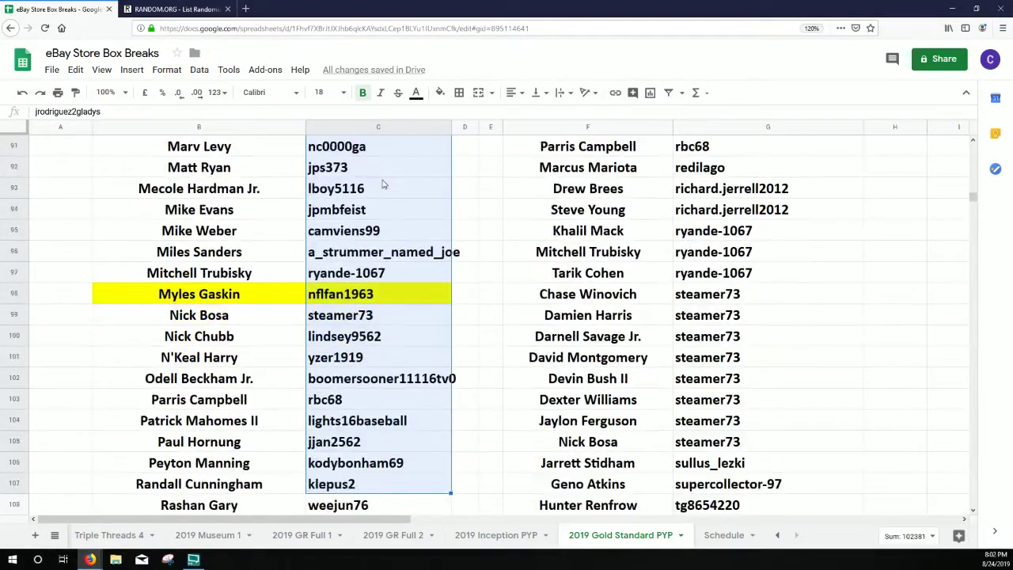
key(shift+Down)
key(shift+Down)
key(shift+Down)
key(shift+Down)
key(shift+Down)
key(shift+Down)
key(shift+Down)
key(shift+Down)
key(shift+Down)
key(shift+Down)
key(shift+Down)
key(shift+Down)
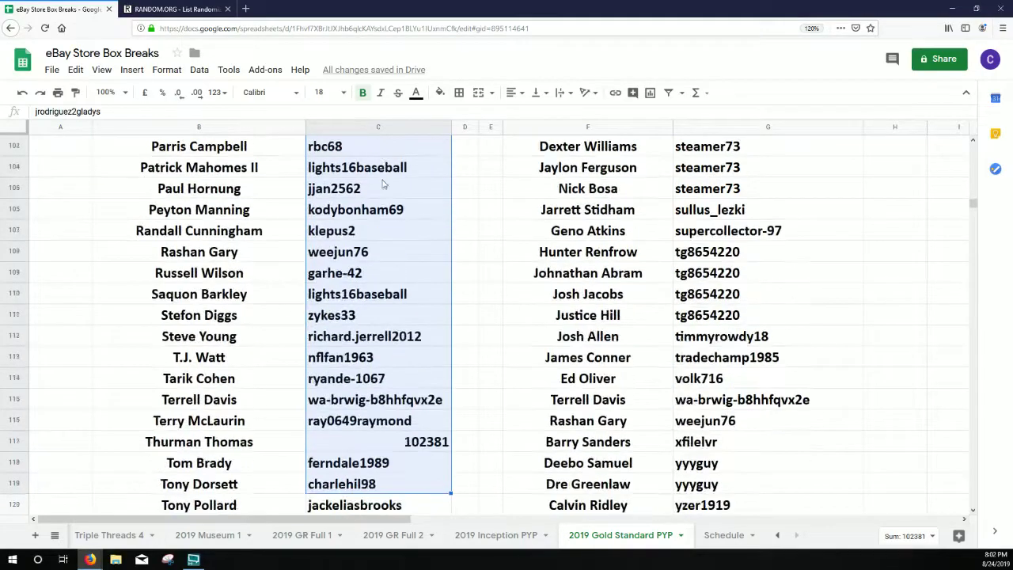
key(shift+Down)
key(shift+Down)
key(shift+Down)
key(shift+Down)
key(ctrl+c)
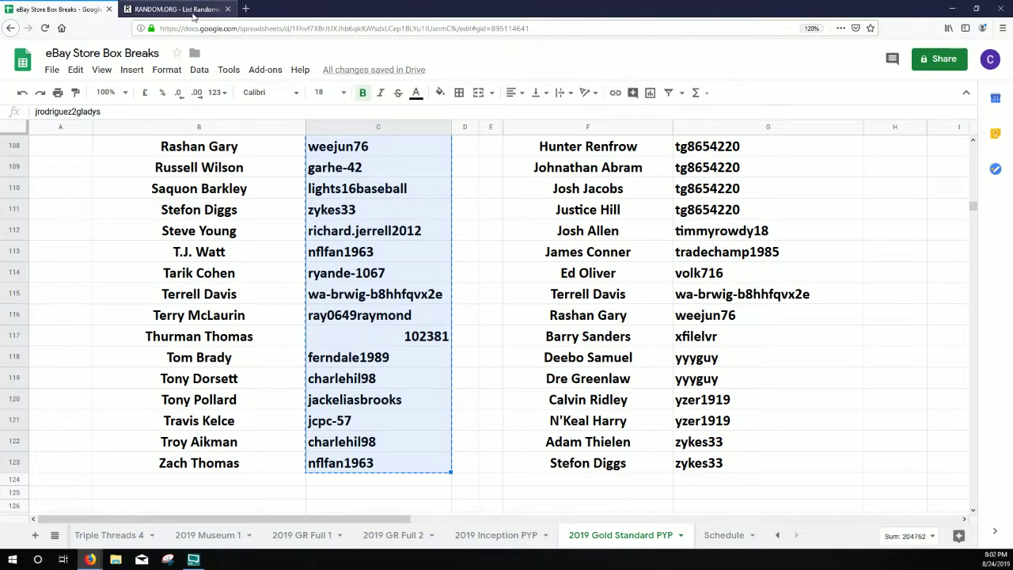
Paste the copied buyers into the RANDOM.ORG List Randomizer's items field and turn off spell checking for it
click(174, 9)
click(201, 140)
key(ctrl+v)
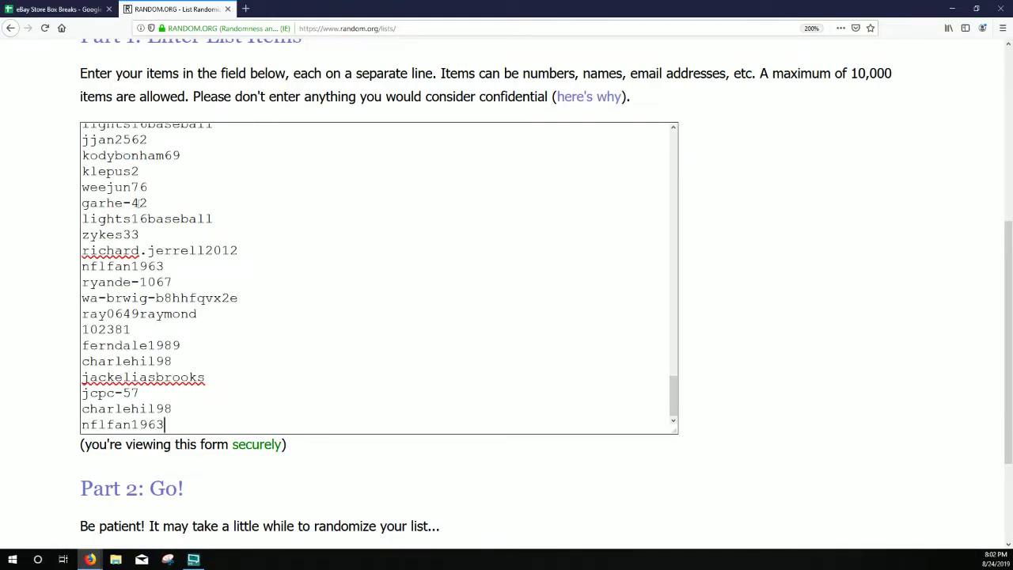
right_click(136, 201)
click(182, 290)
scroll(31, 394, down, 3)
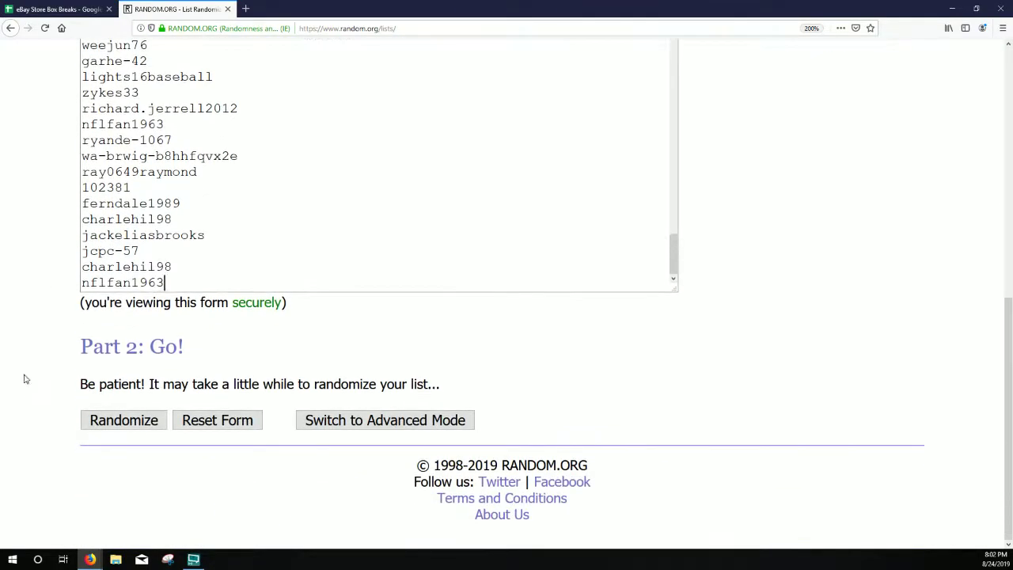
Randomize the pasted buyer list three times, going to the end of each result before running it again
click(111, 421)
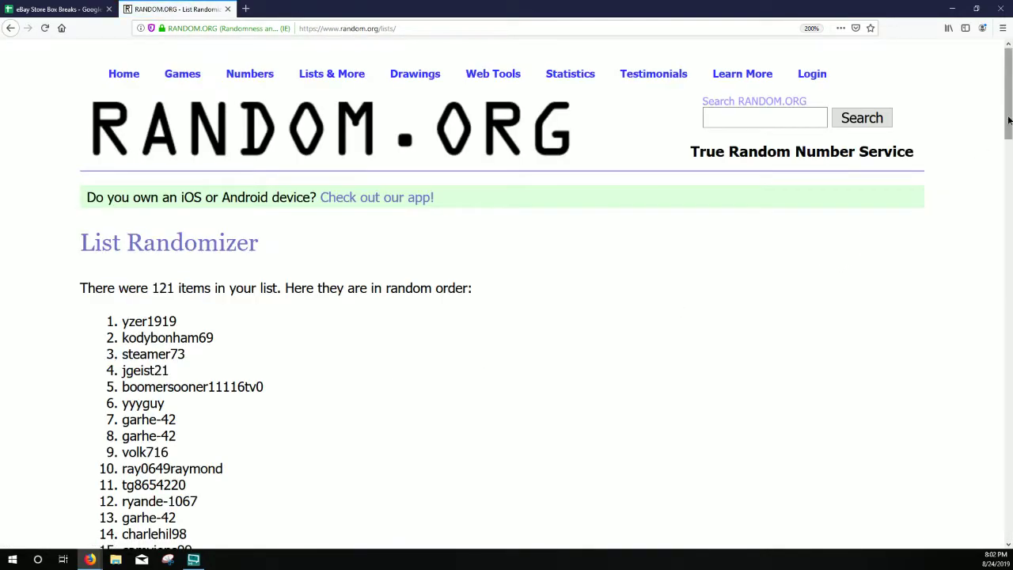
drag(1009, 120, 1009, 520)
click(109, 421)
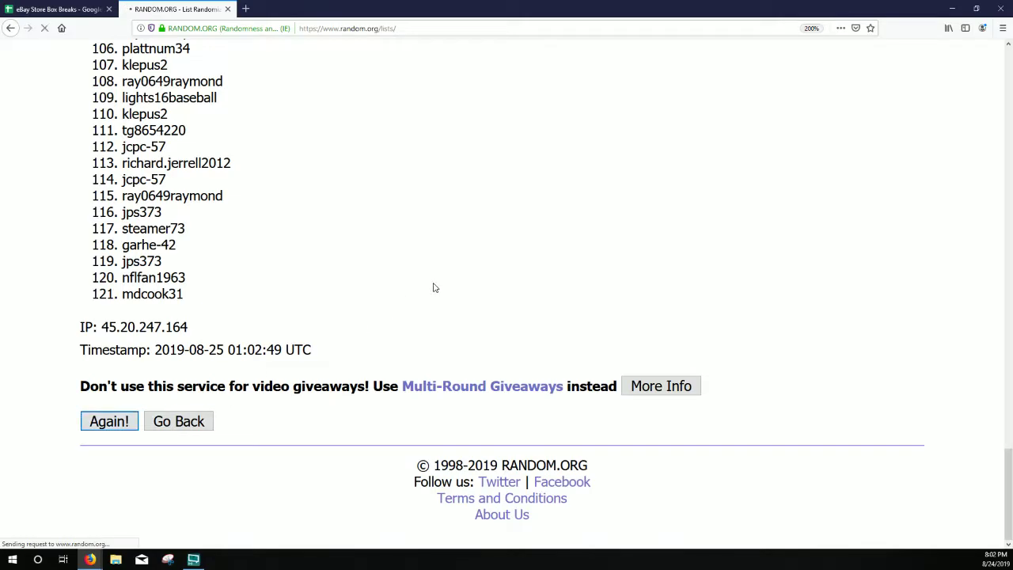
drag(1009, 130, 1009, 519)
click(118, 422)
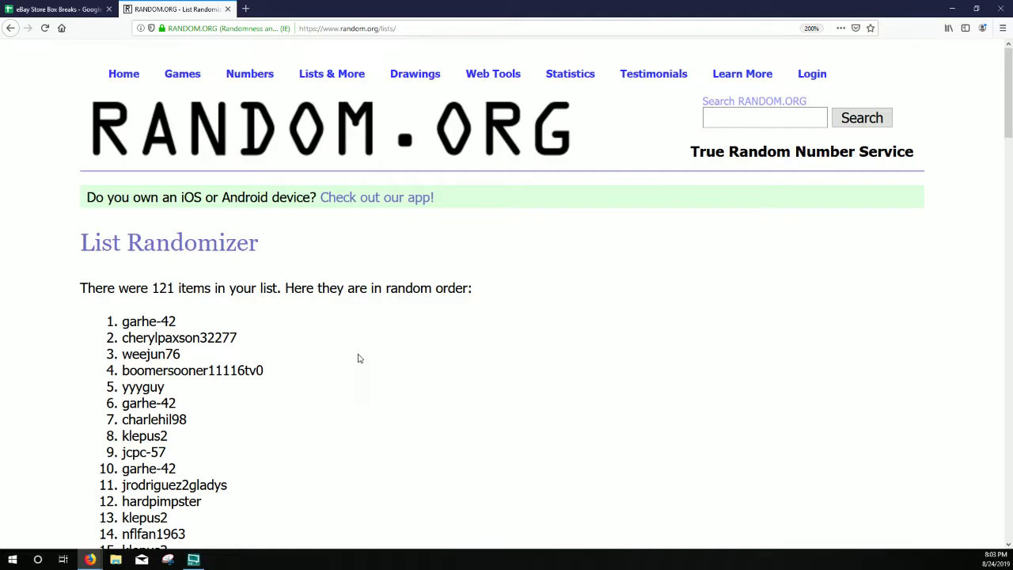
Examine the end of the final randomized buyer list and return to its first entries
drag(1000, 133, 983, 534)
drag(256, 387, 306, 390)
scroll(331, 401, up, 20)
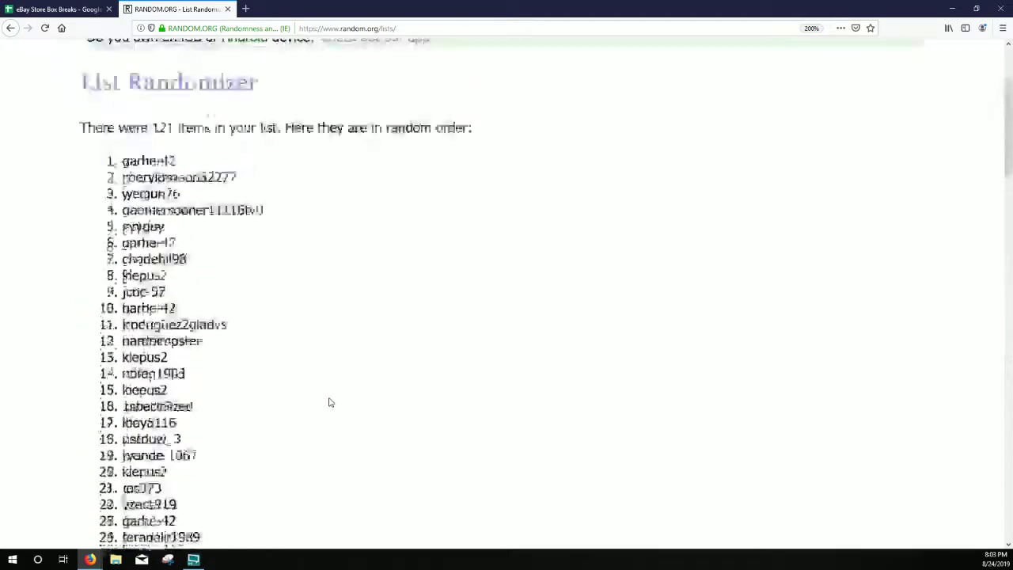